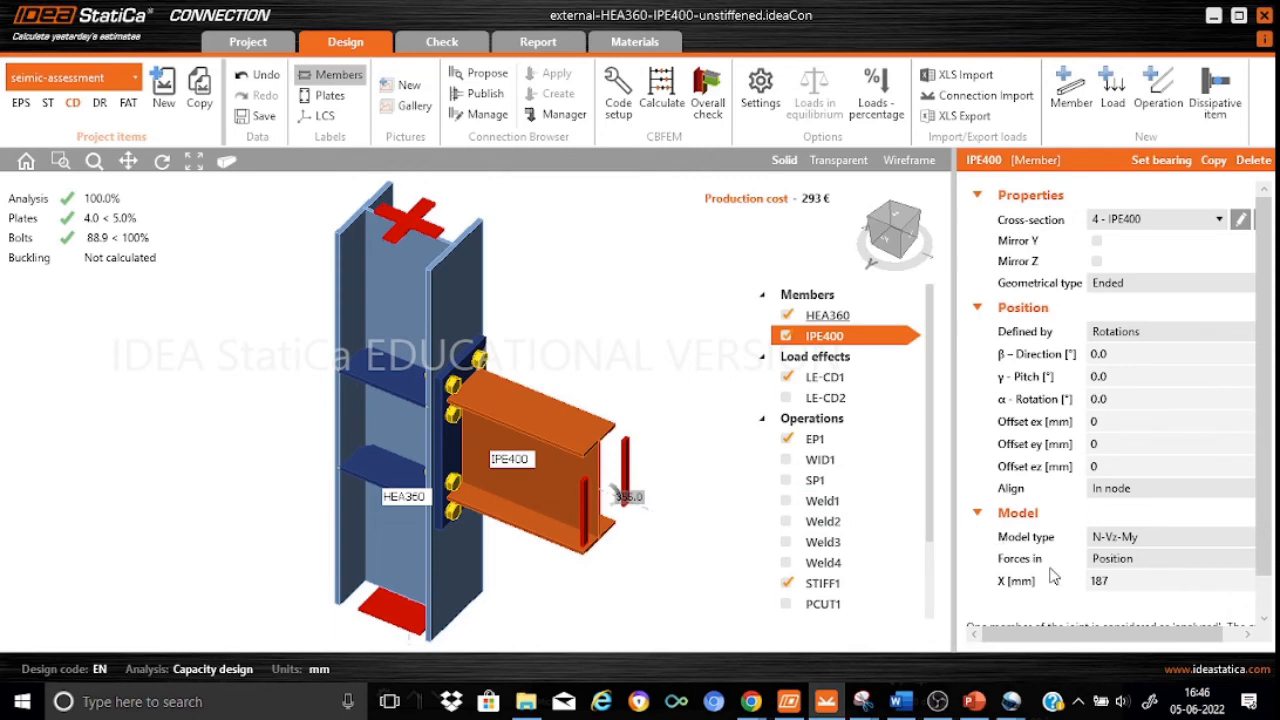
Review the member forces and moments defined in load effect LE-CD1
mouse_move(1037, 592)
click(822, 380)
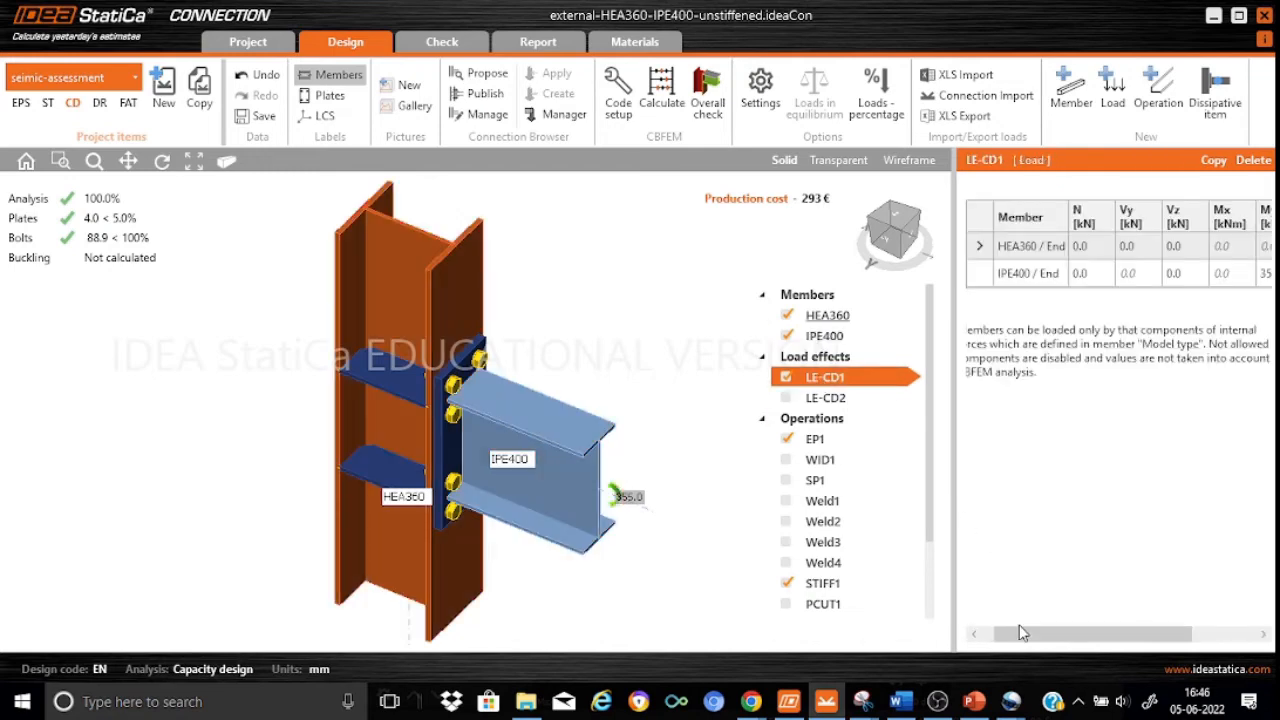
drag(1022, 632, 1130, 633)
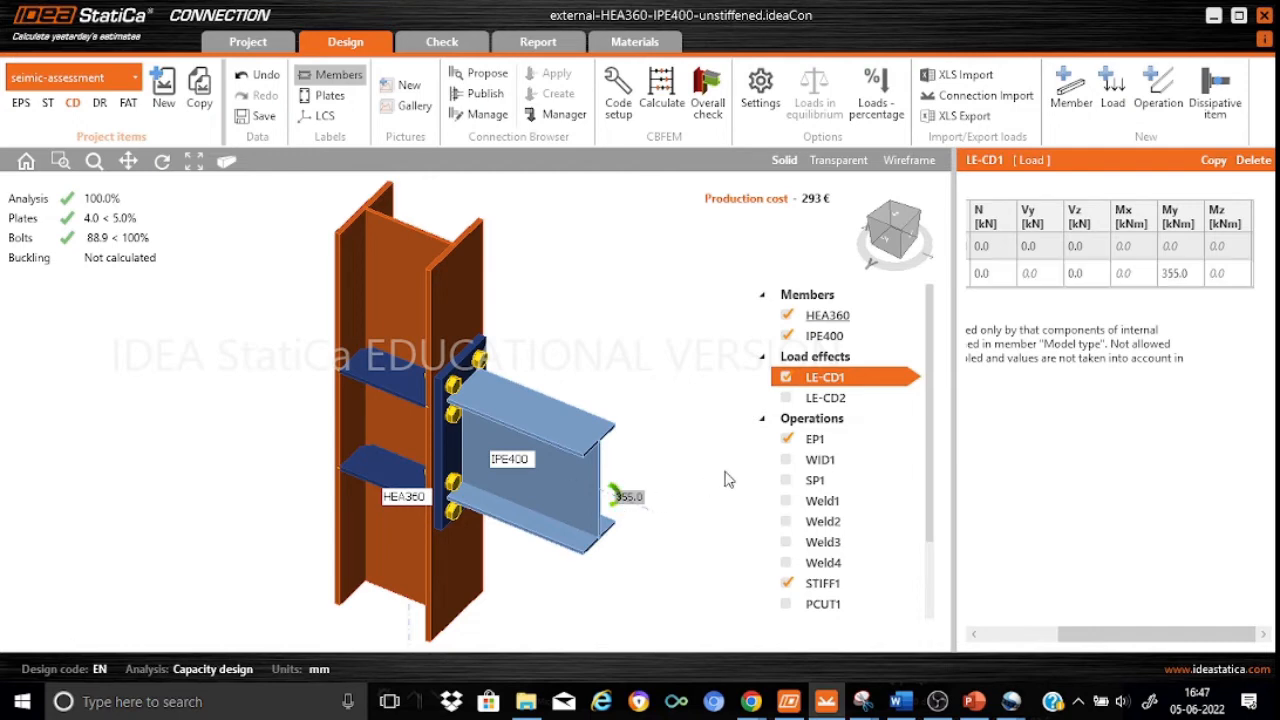
Review the EP1 end plate's dimensions, bolt layout, and flange and web weld settings
click(815, 442)
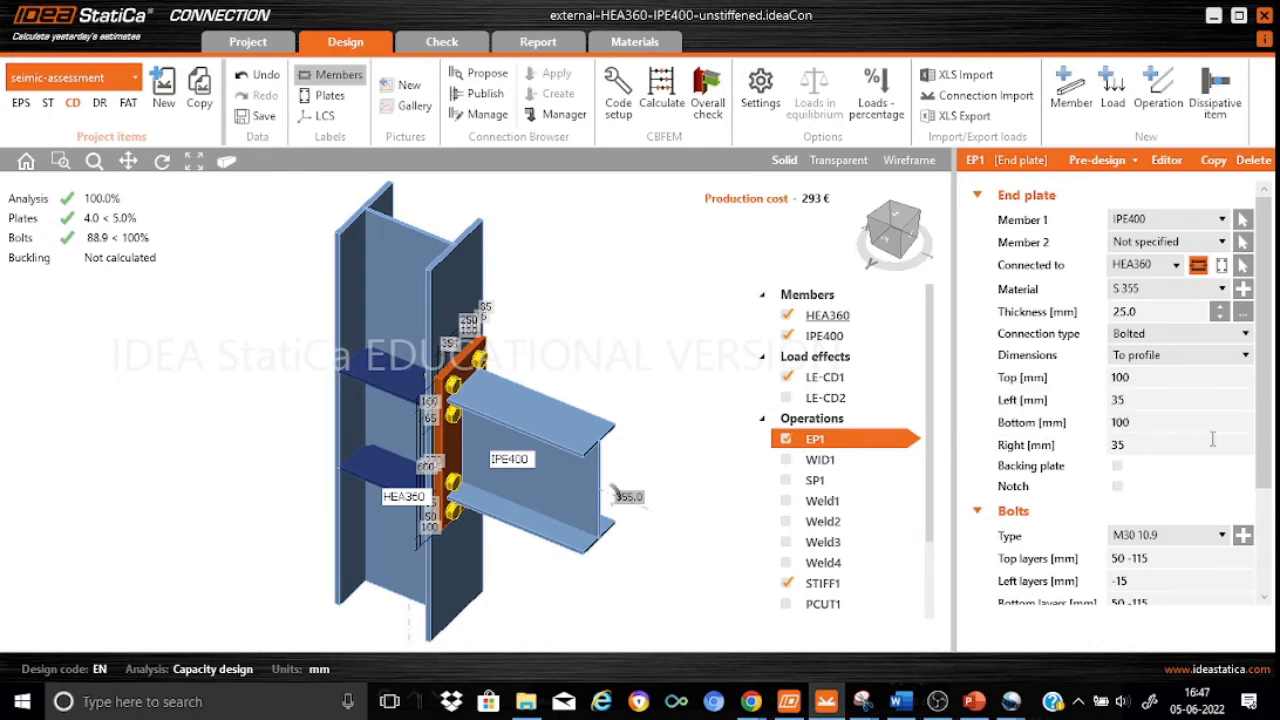
drag(1265, 445, 1271, 556)
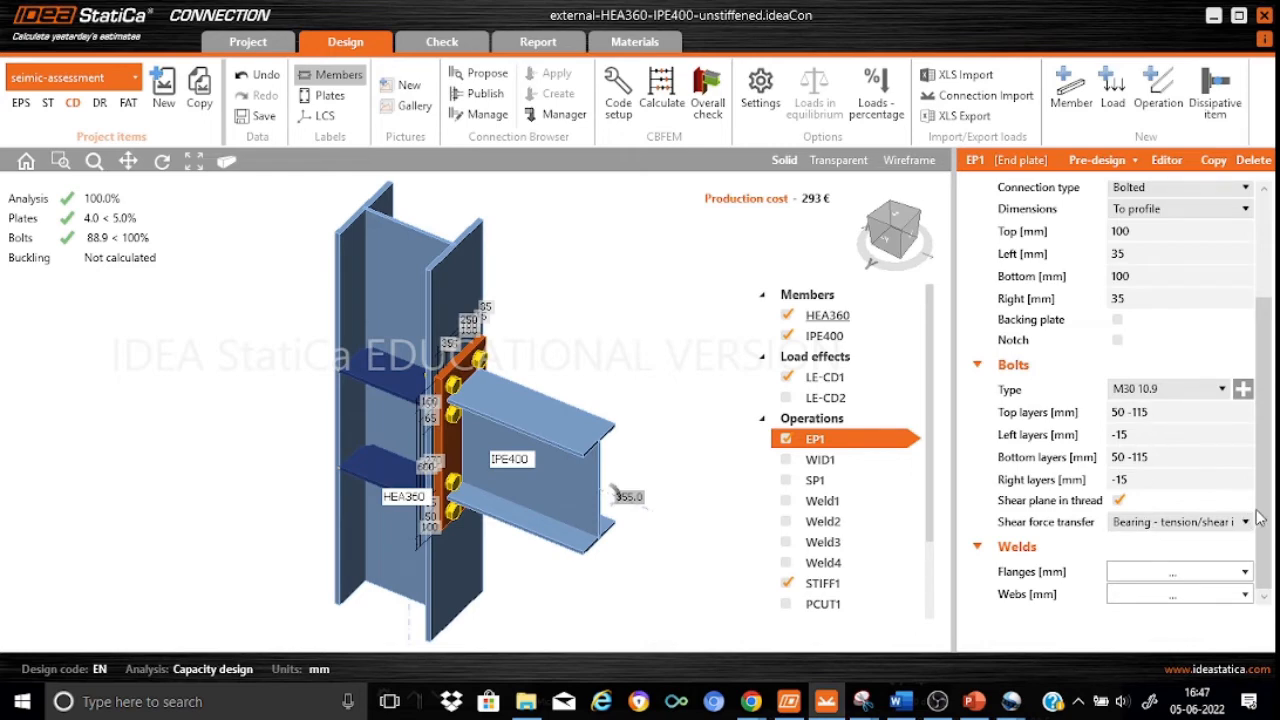
click(1179, 573)
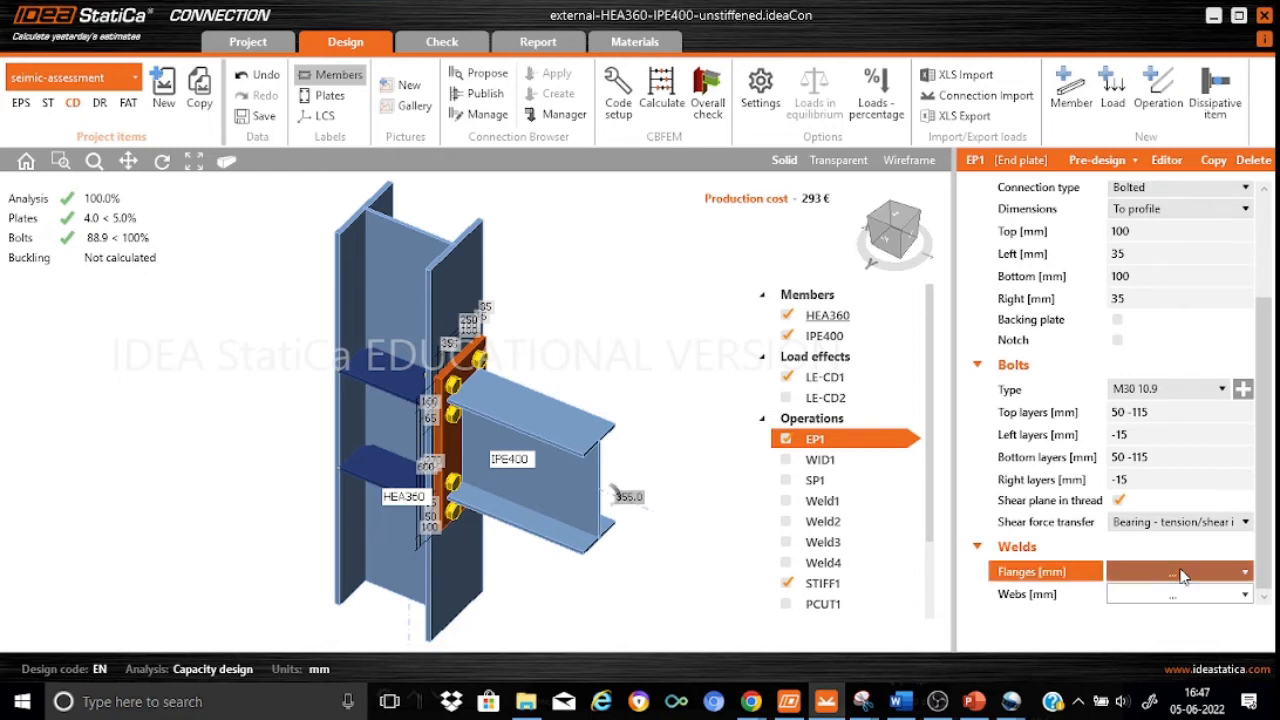
click(1006, 597)
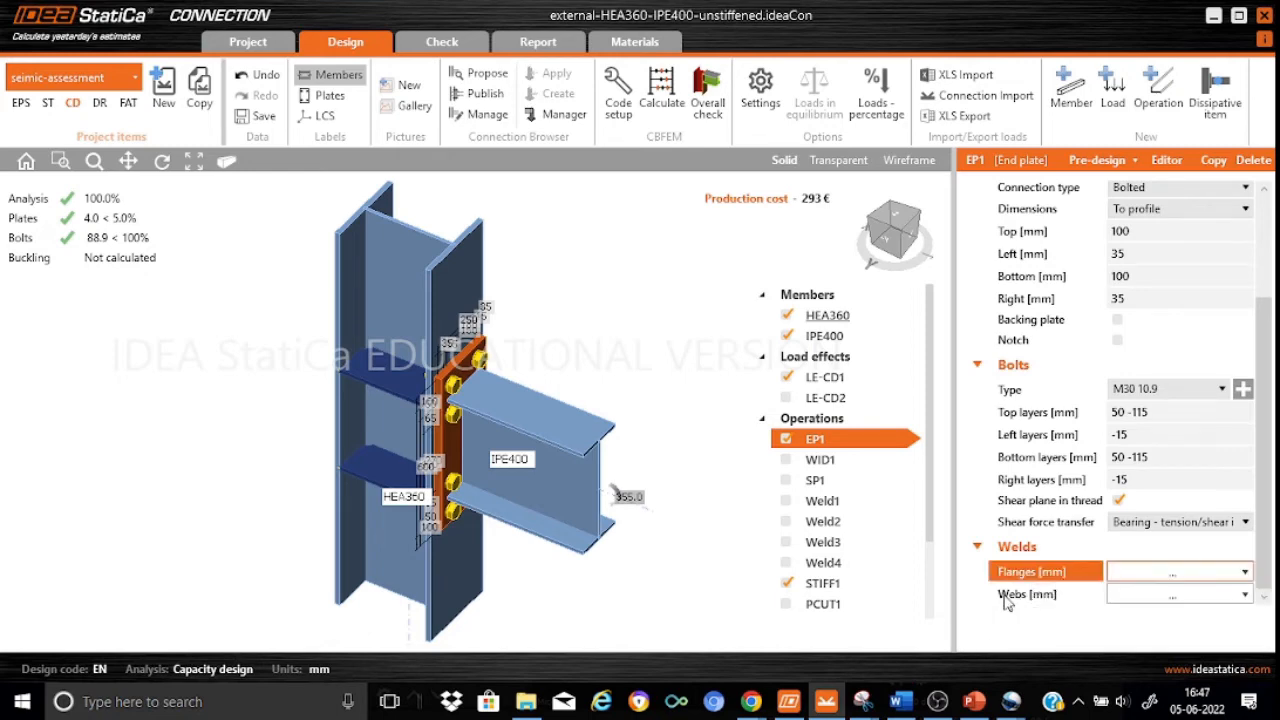
click(1186, 596)
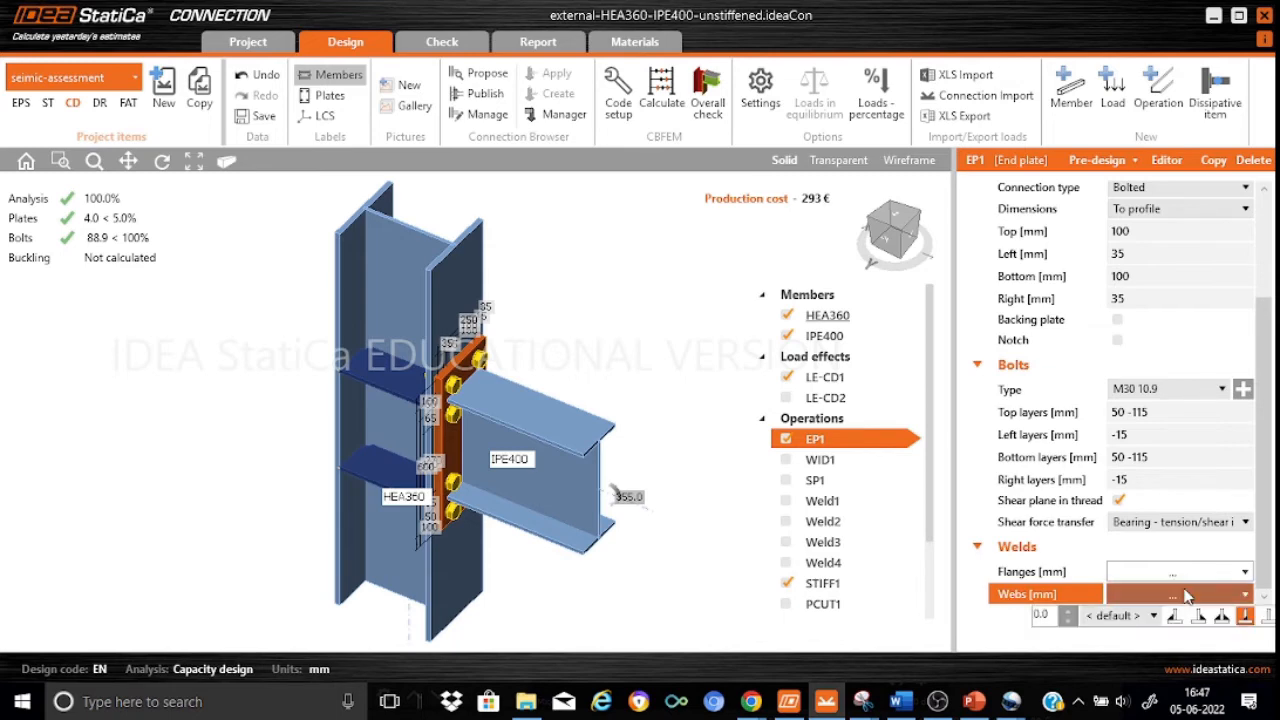
click(980, 615)
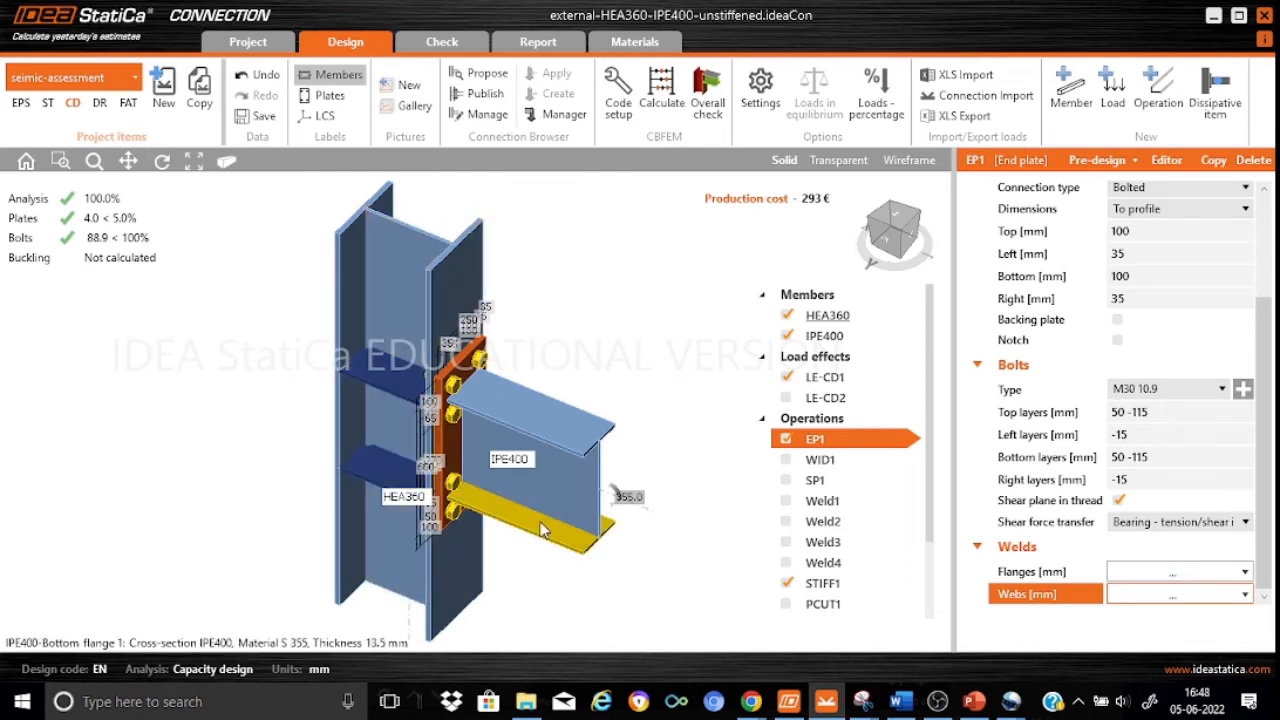
Review the STIFF1 stiffener settings and the properties of dissipative item DISS3
click(849, 585)
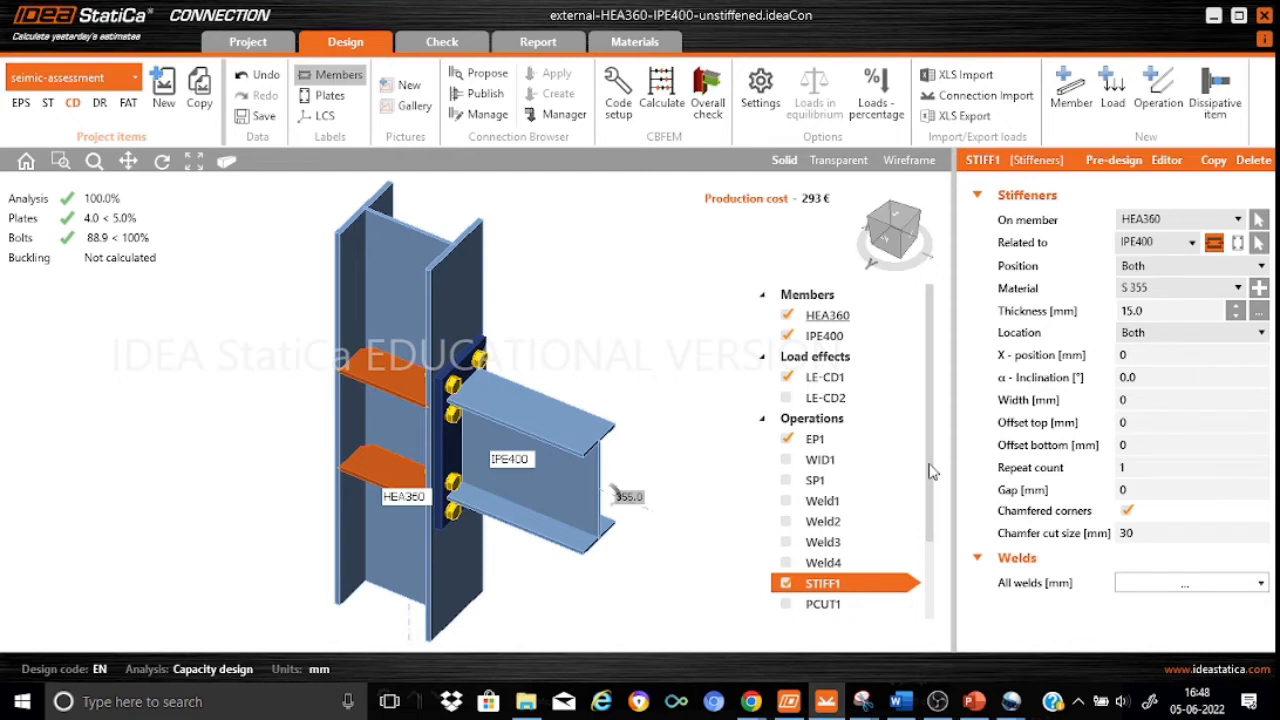
drag(930, 470, 930, 557)
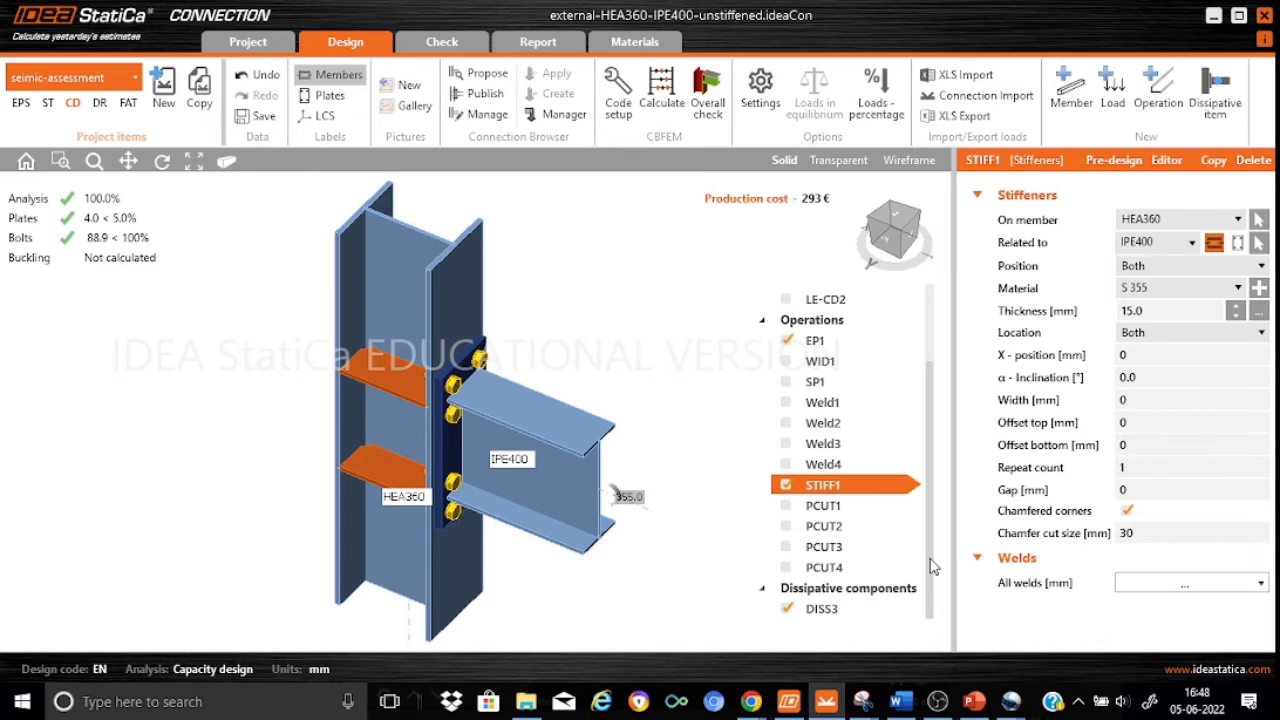
click(822, 610)
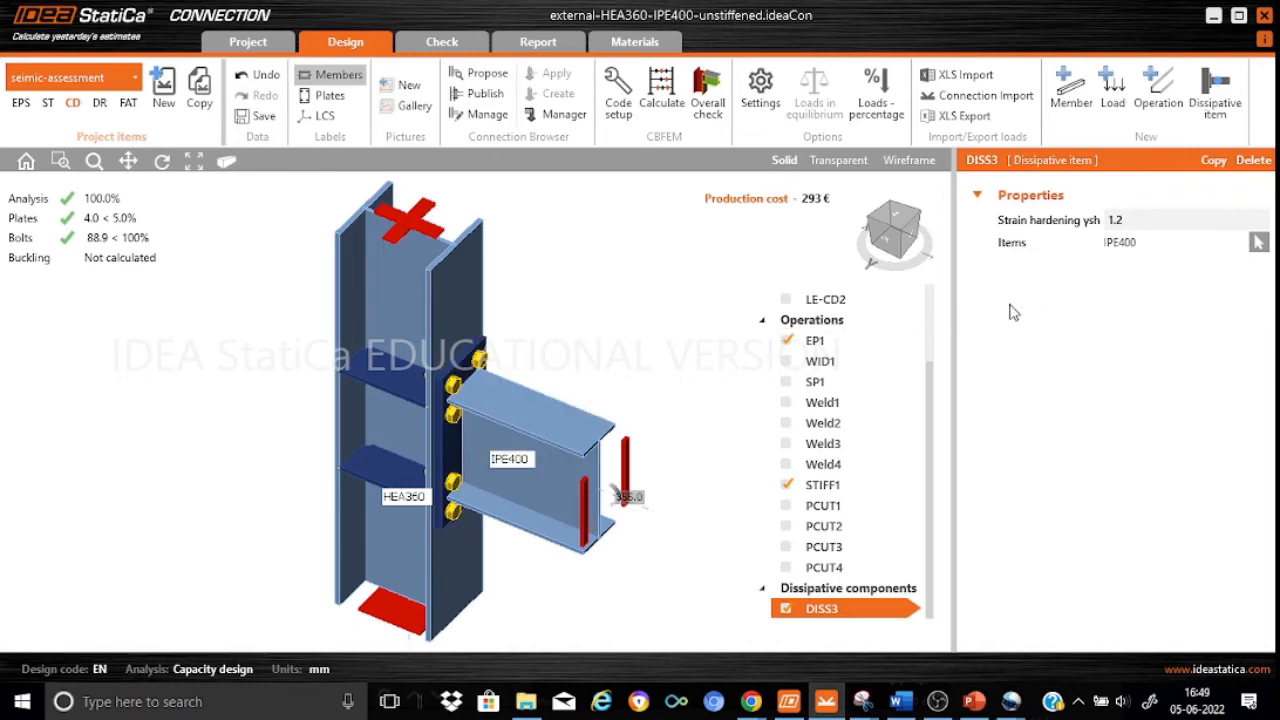
Try adding another dissipative item with end plate EP1 assigned to it, and delete that item
click(1219, 95)
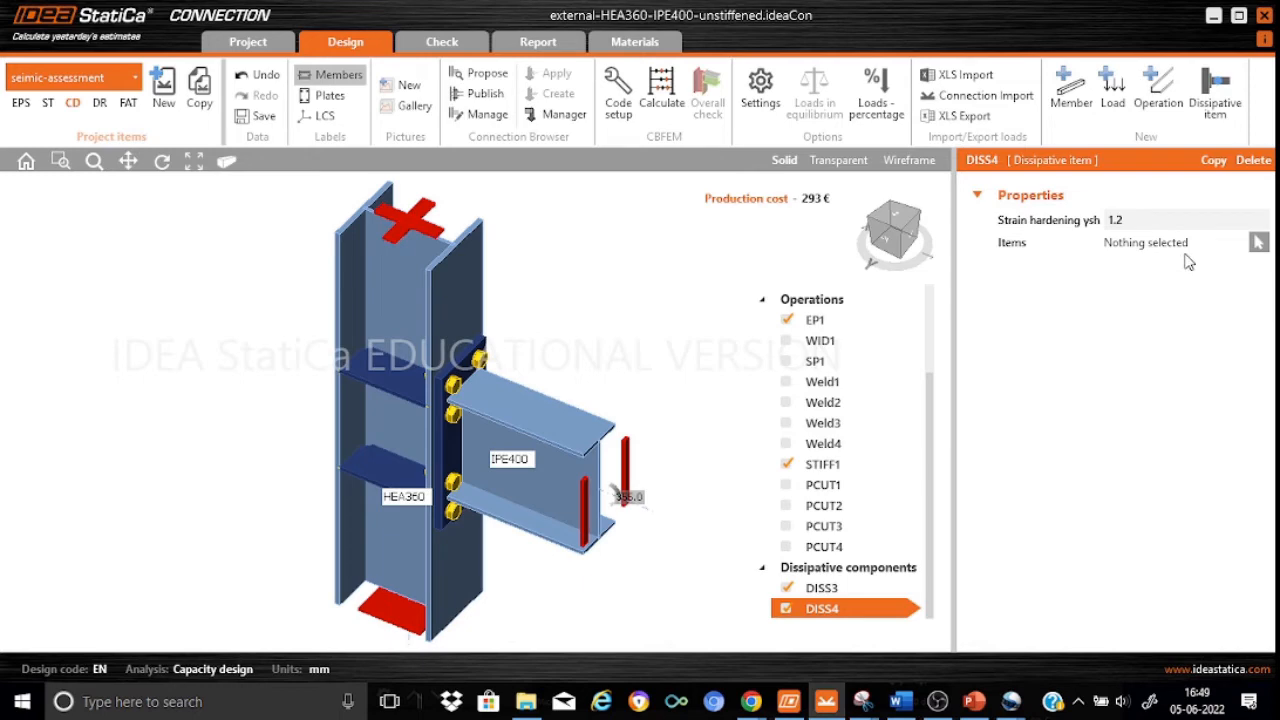
click(1259, 244)
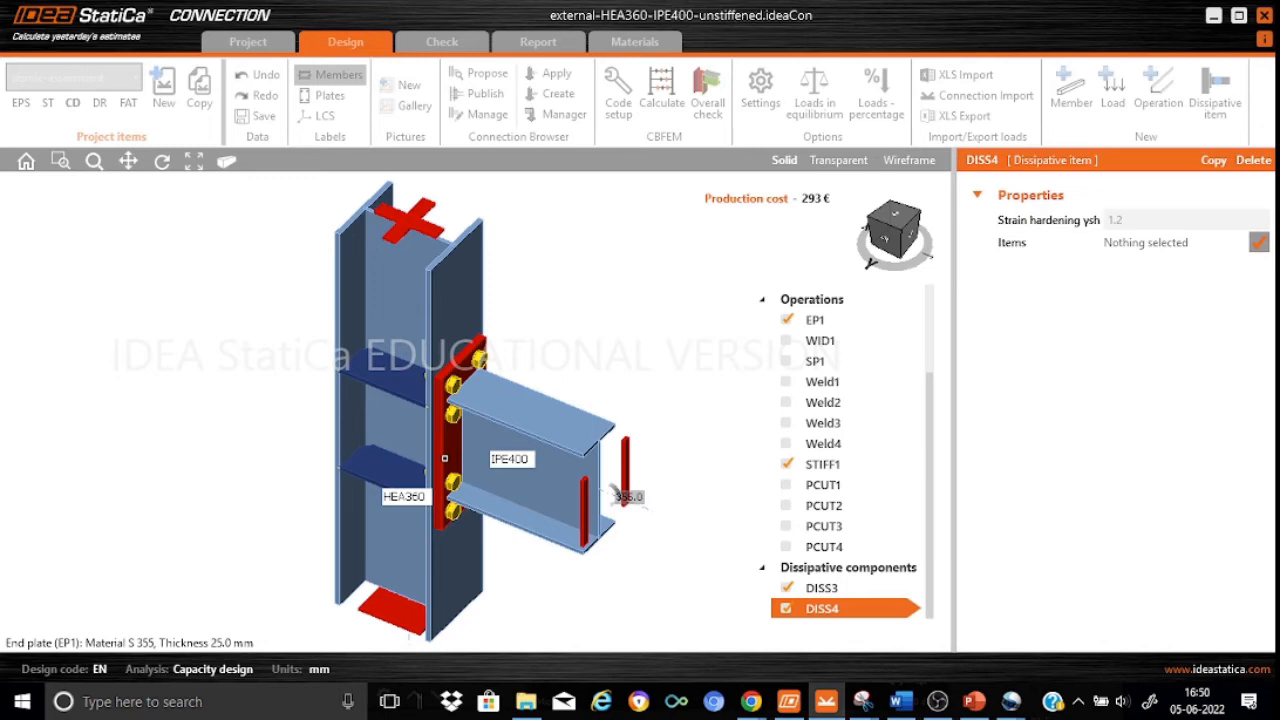
click(444, 458)
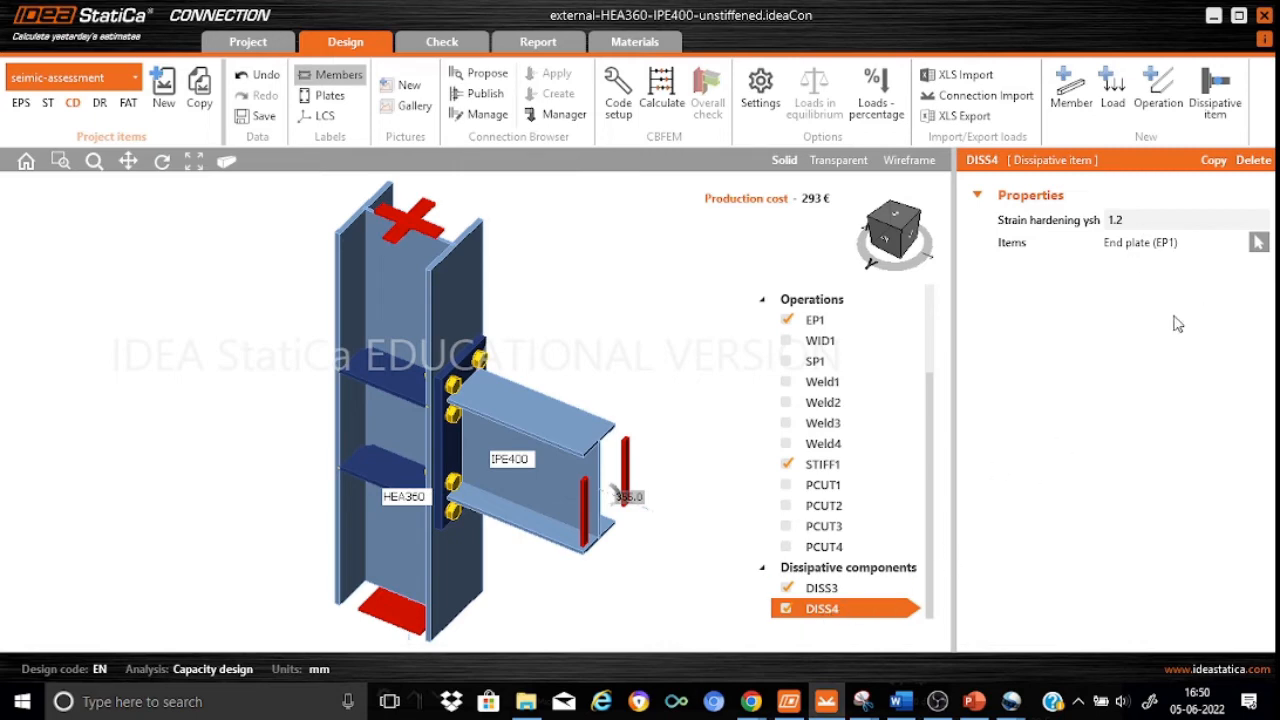
click(1253, 160)
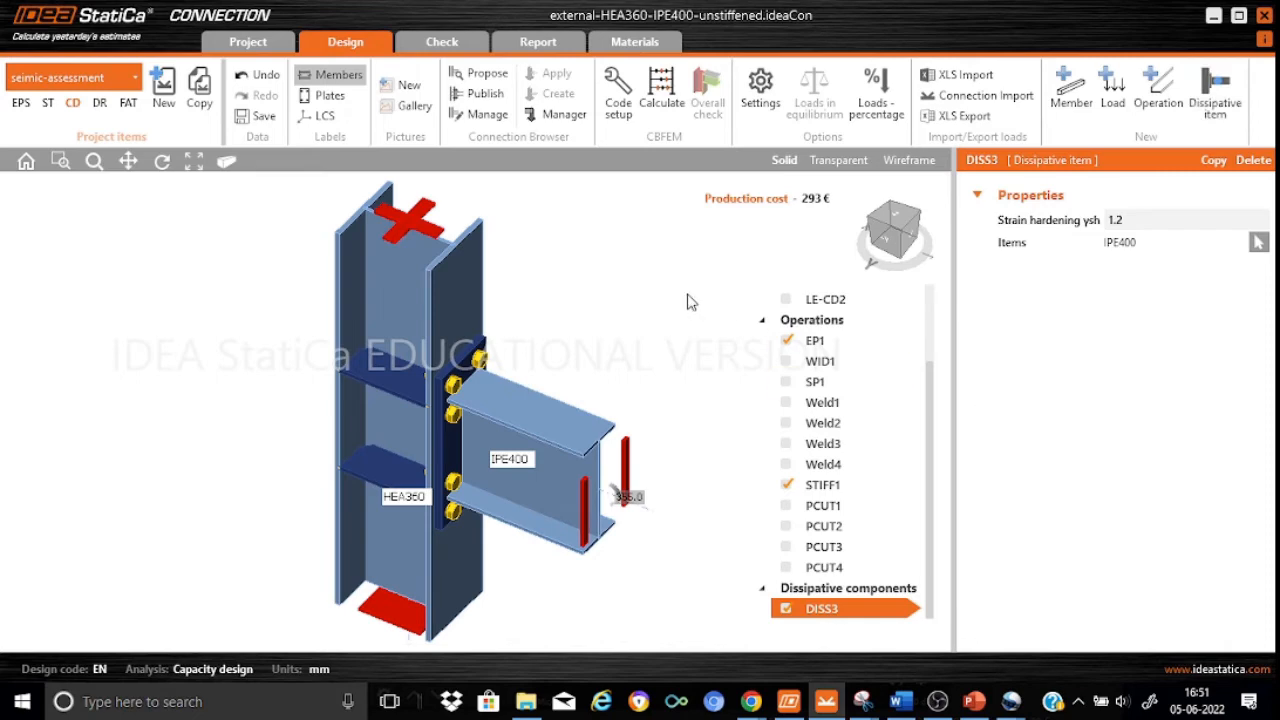
Calculate the connection and display the plastic strain results in the check view
click(655, 100)
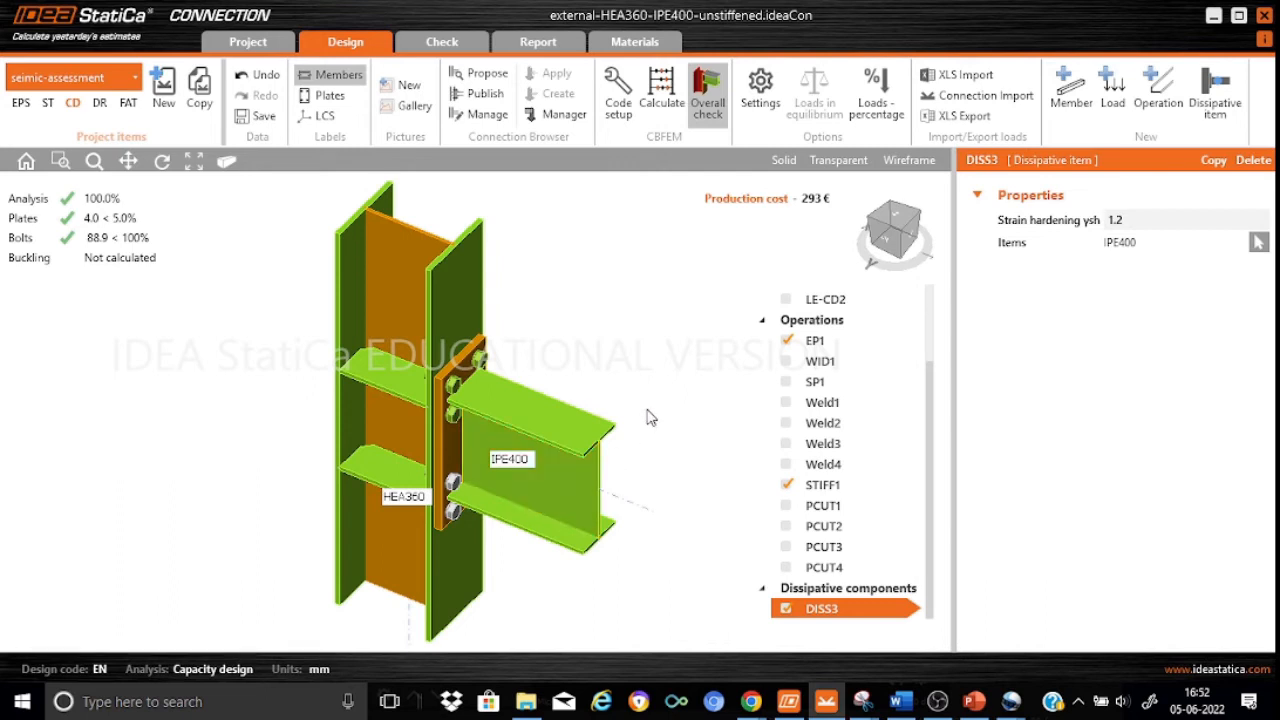
click(431, 47)
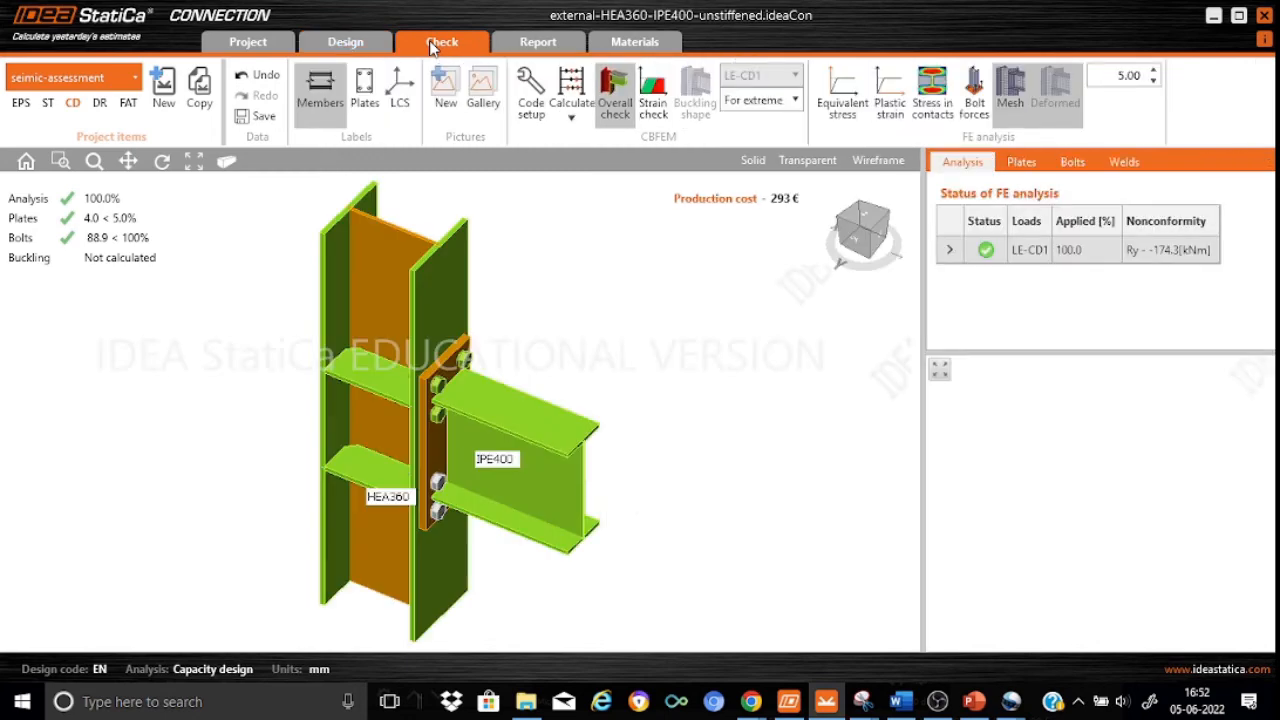
click(884, 95)
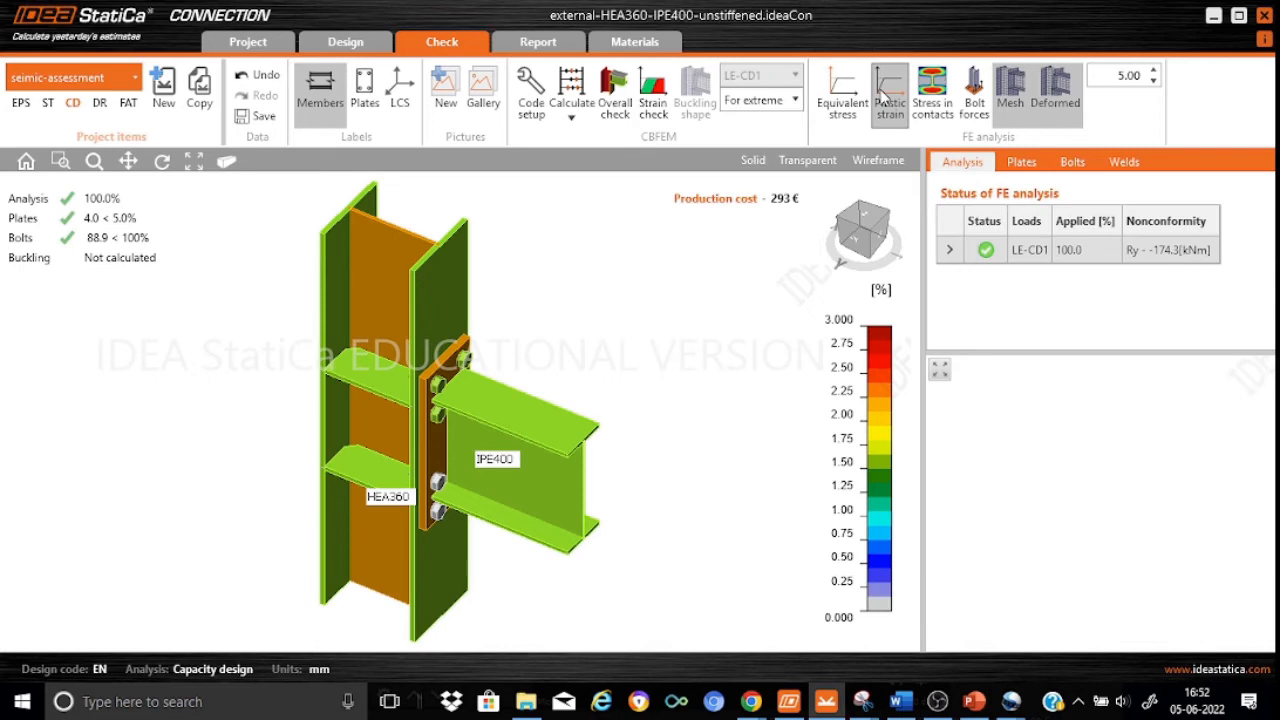
Show the plastic strain on the undeformed shape with bolt forces and the finite element mesh displayed
click(1011, 89)
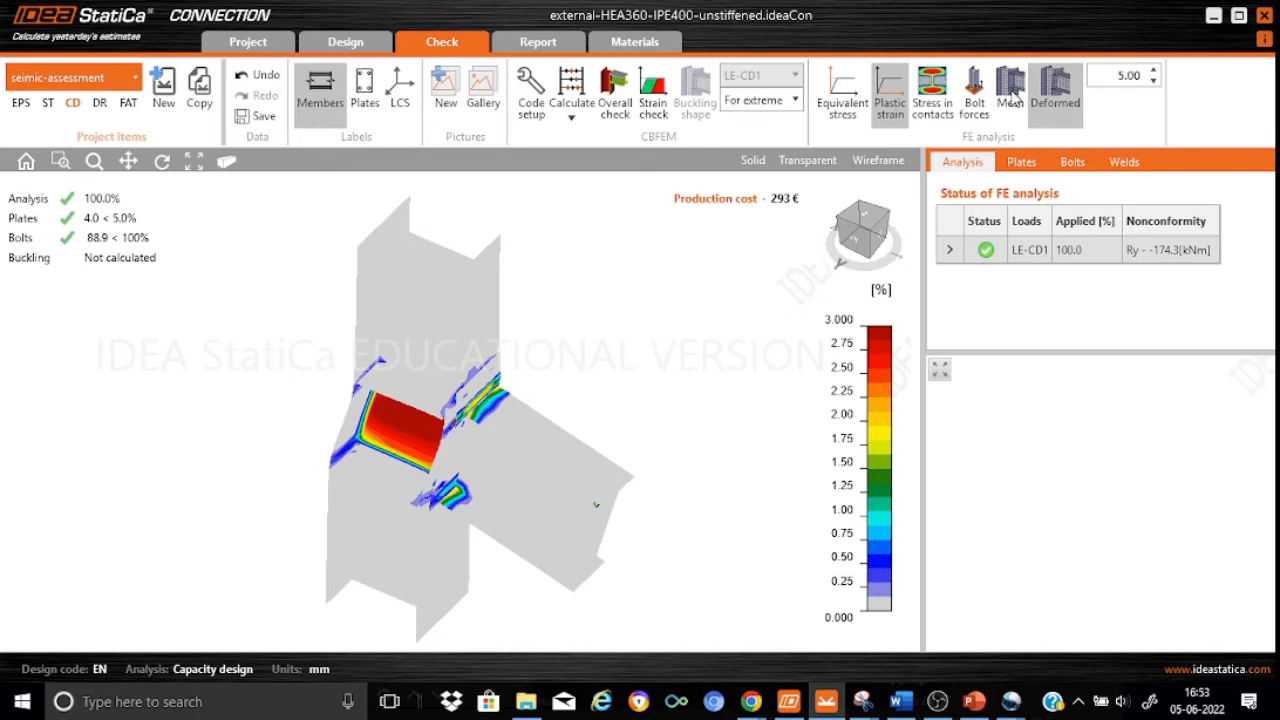
click(1012, 95)
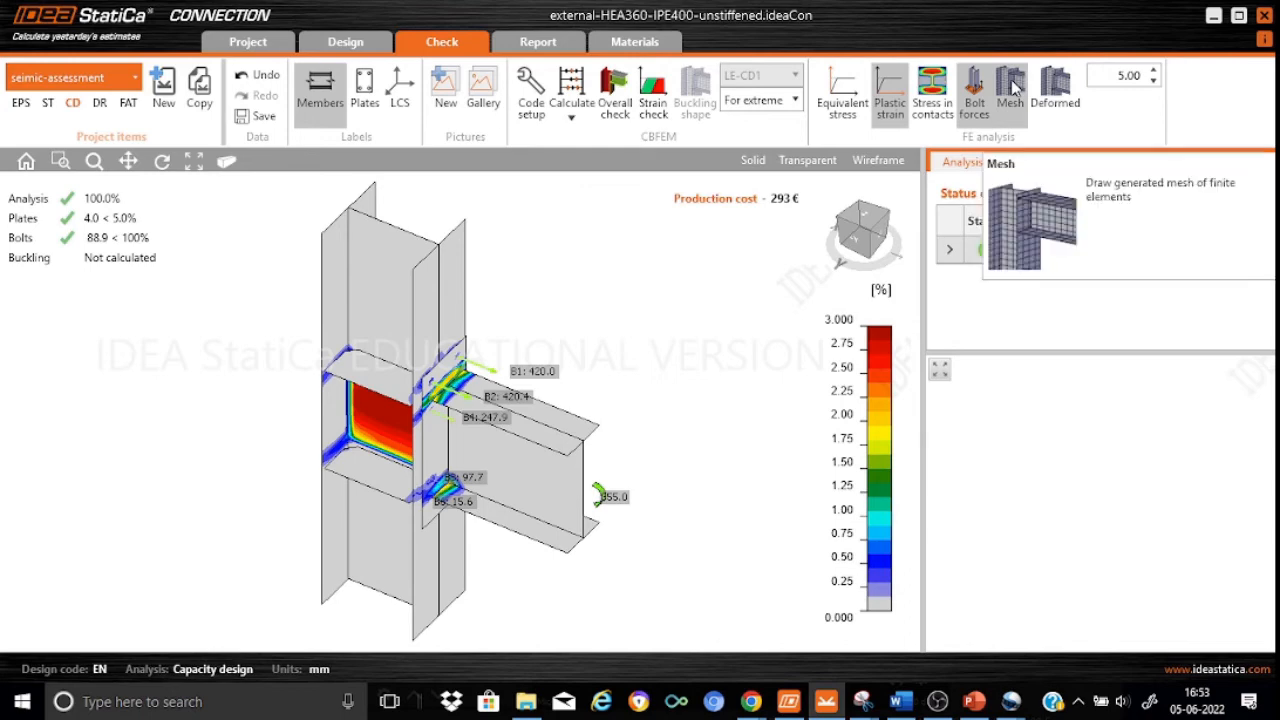
click(1012, 88)
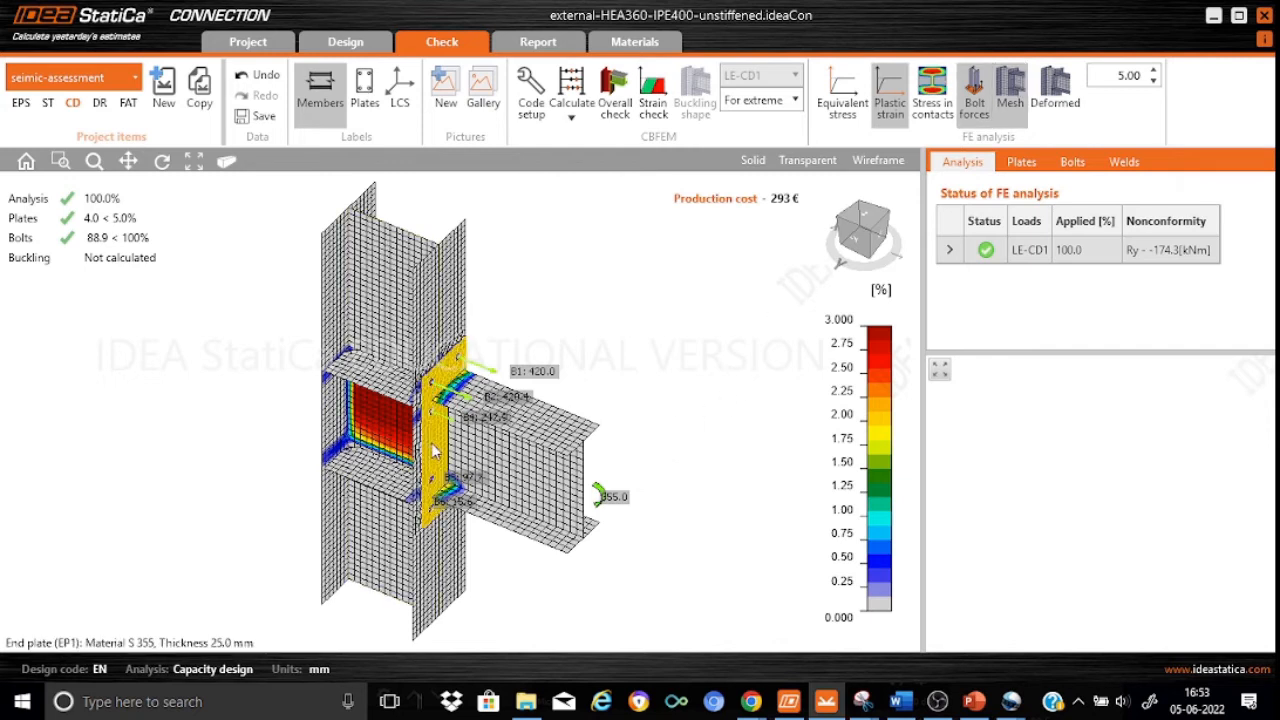
Inspect the plastic strain in the IPE400 beam's web, top flange and bottom flange against the colour scale
click(492, 449)
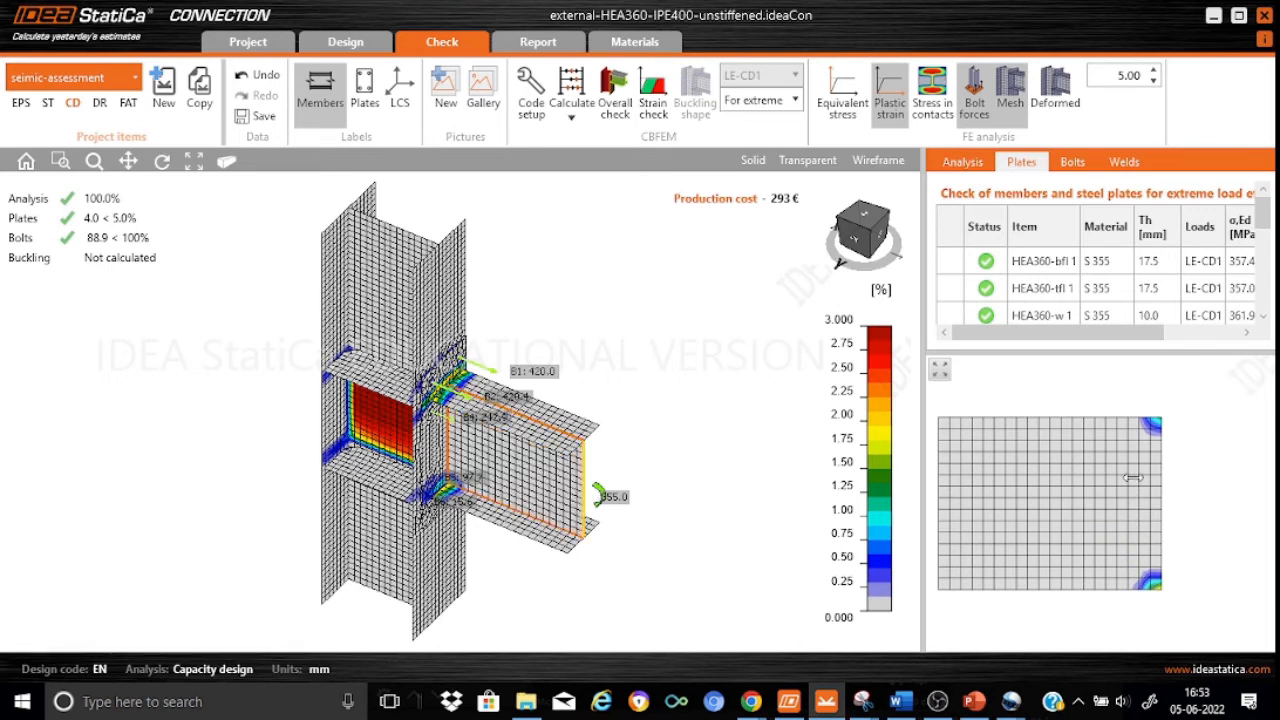
click(575, 440)
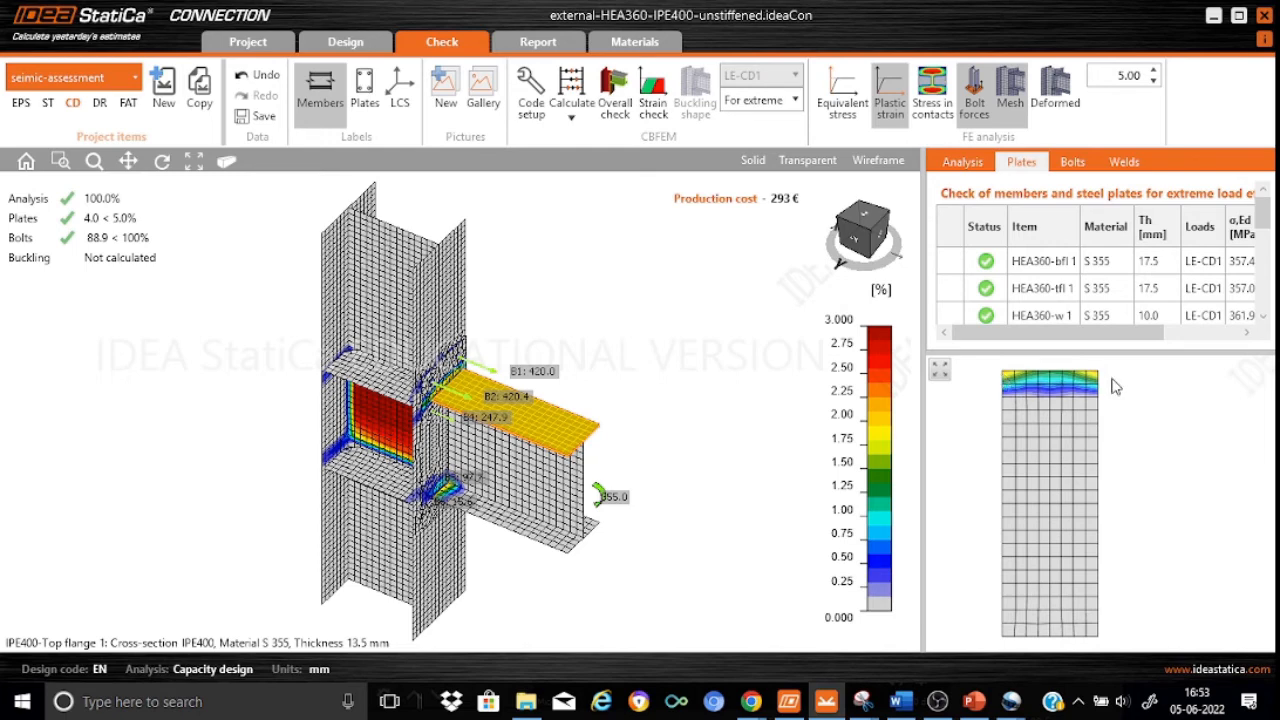
click(522, 535)
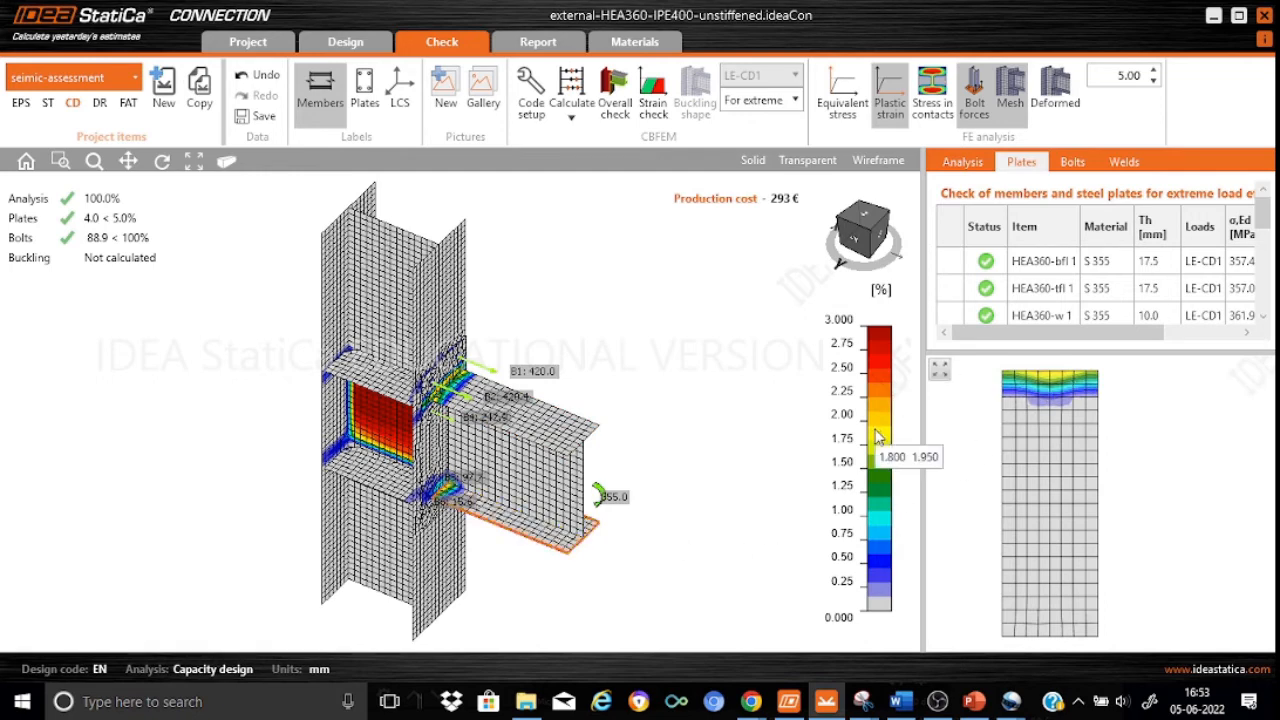
mouse_move(872, 432)
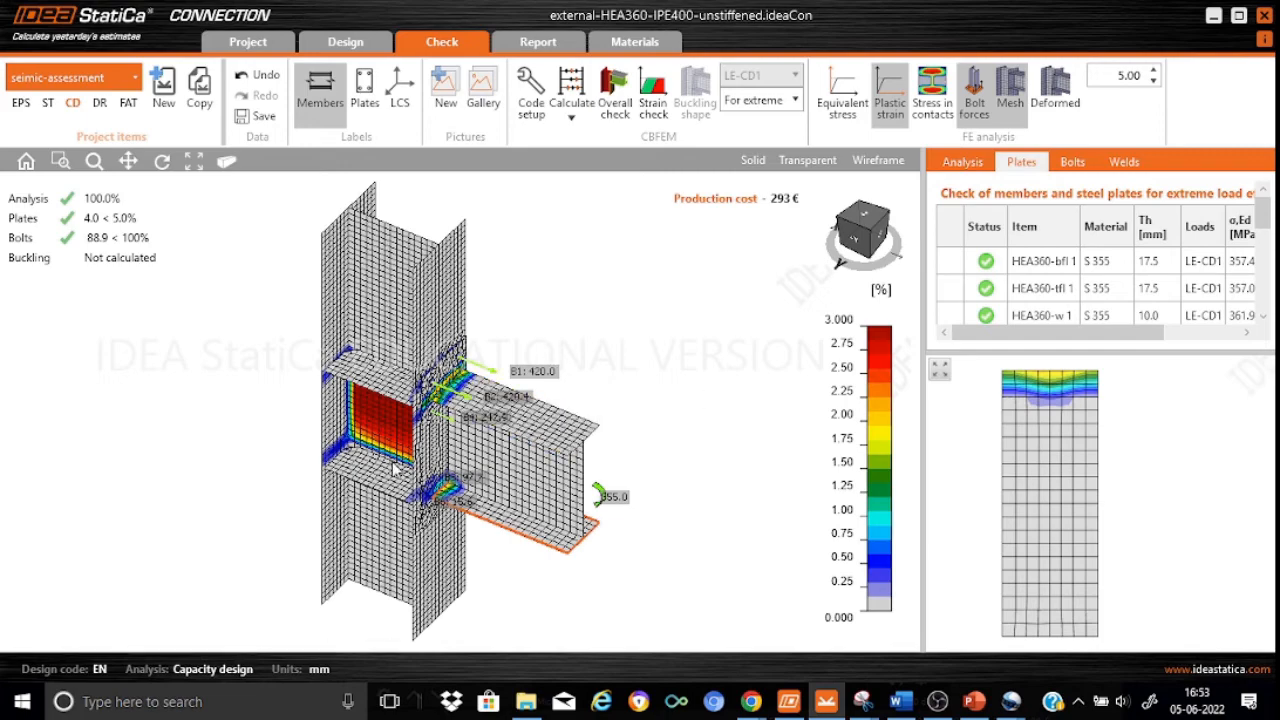
Examine the plastic strain in the HEA360 column web panel up close
scroll(384, 474, up, 5)
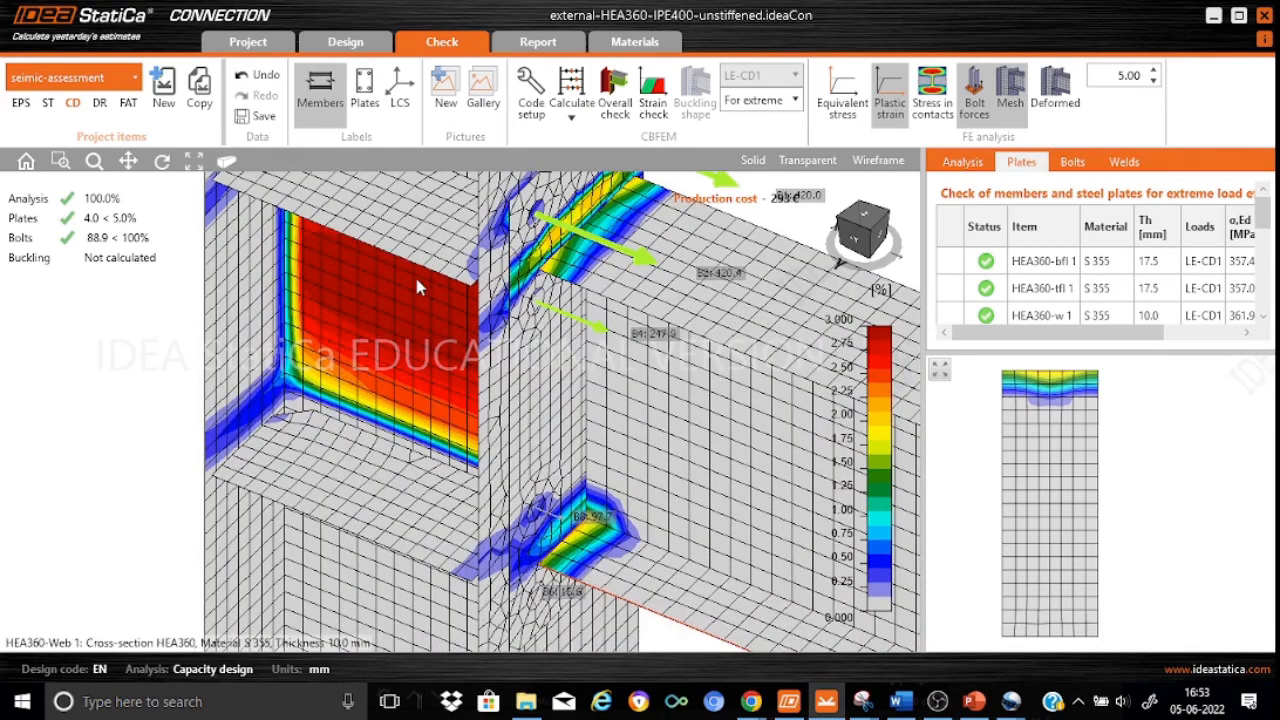
click(872, 220)
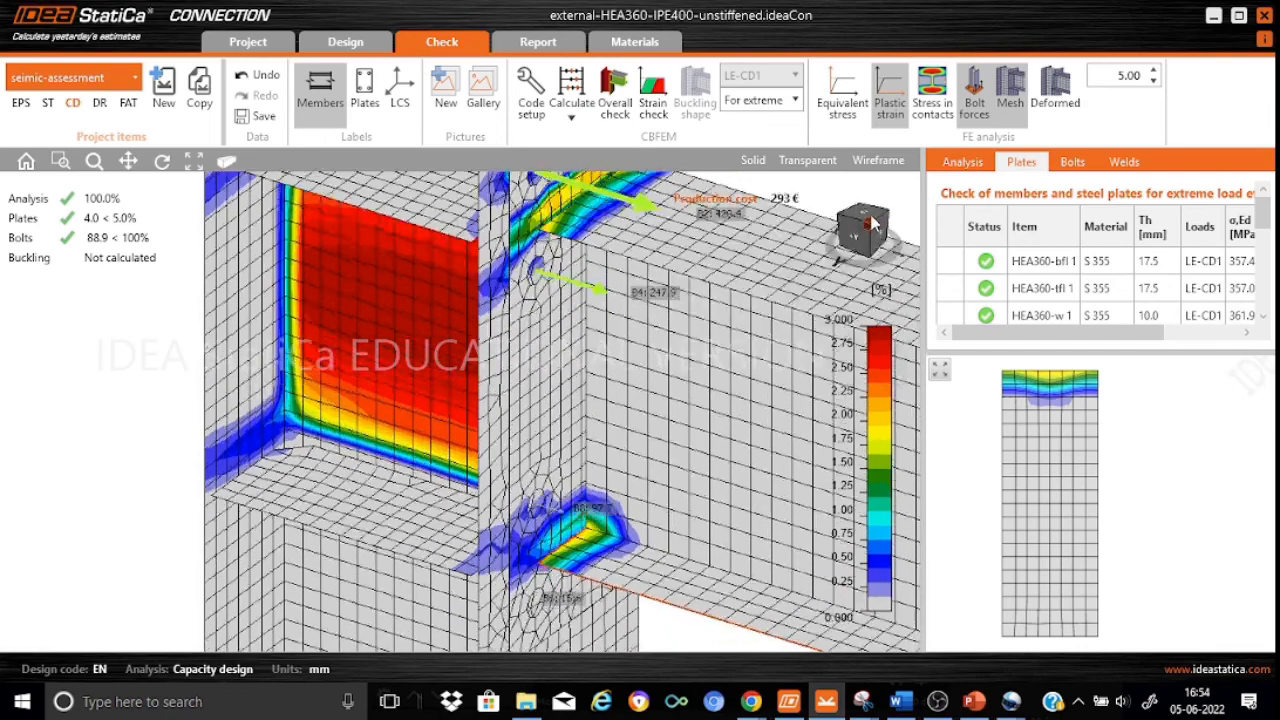
drag(890, 215, 884, 222)
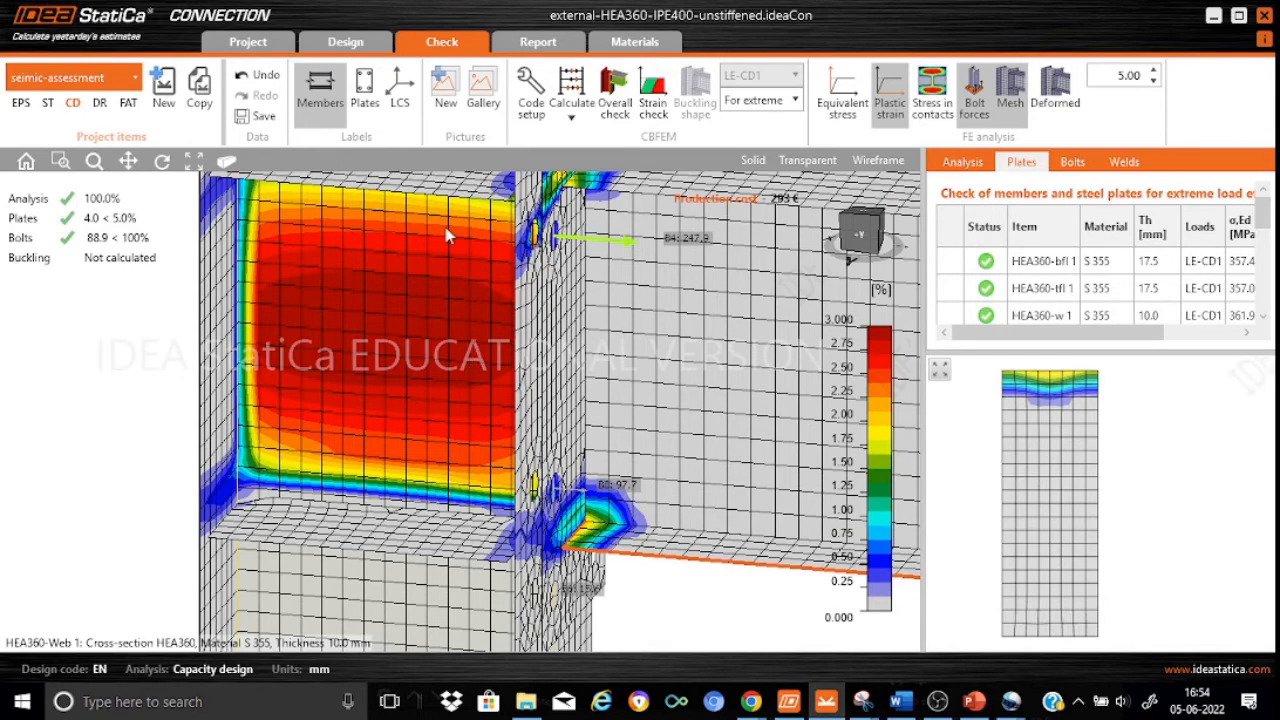
click(483, 290)
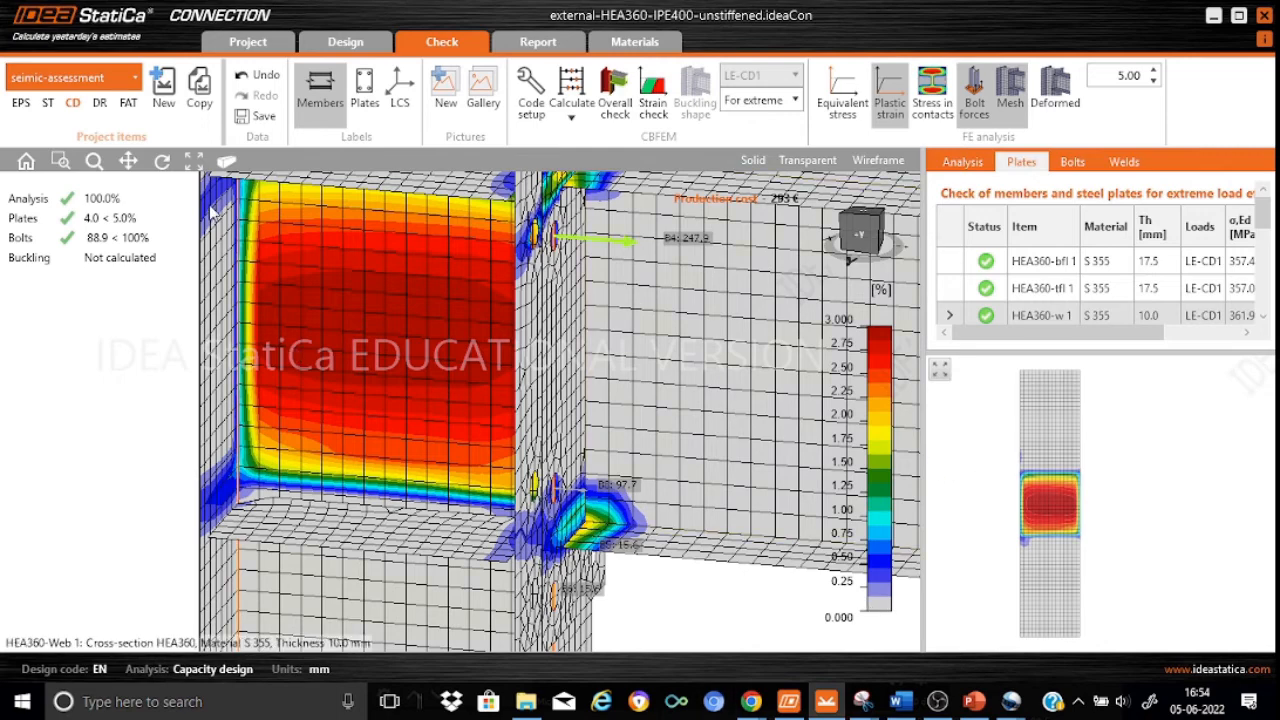
Switch the model to perspective view and review stresses and plastic strains in the plate check table
click(228, 161)
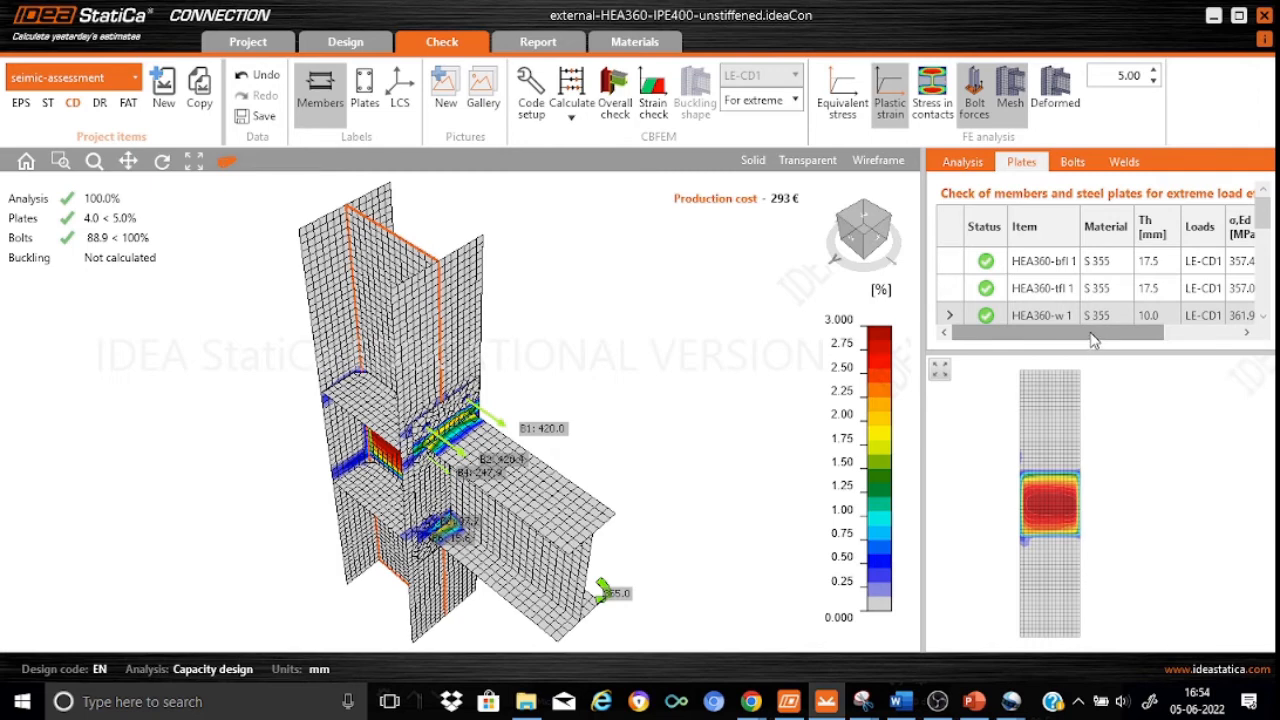
drag(1095, 338, 1165, 338)
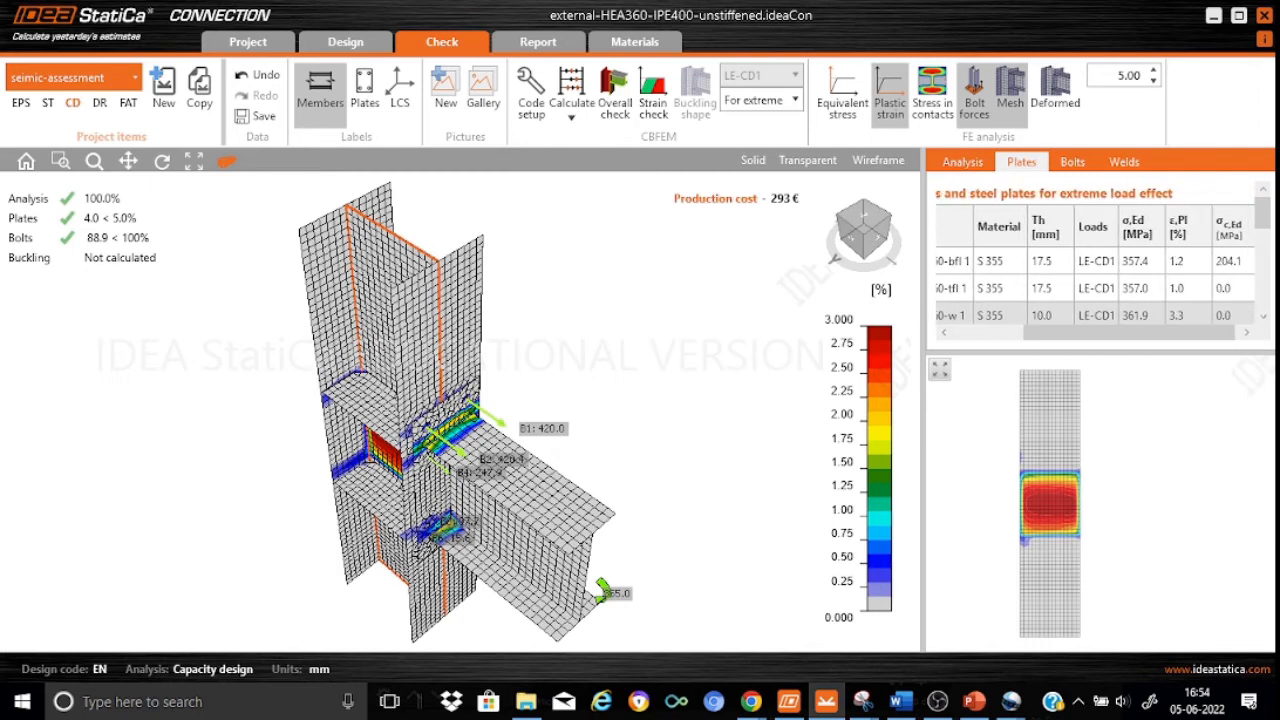
scroll(1217, 255, down, 3)
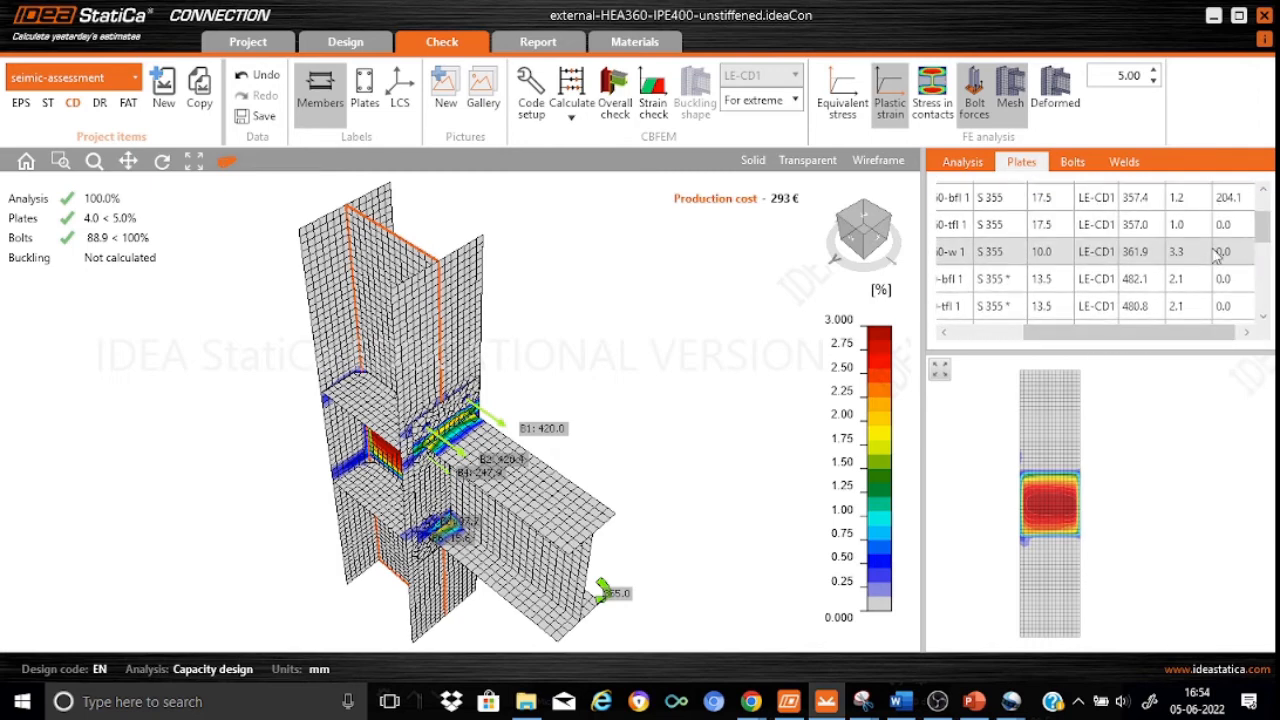
drag(1126, 336, 1085, 343)
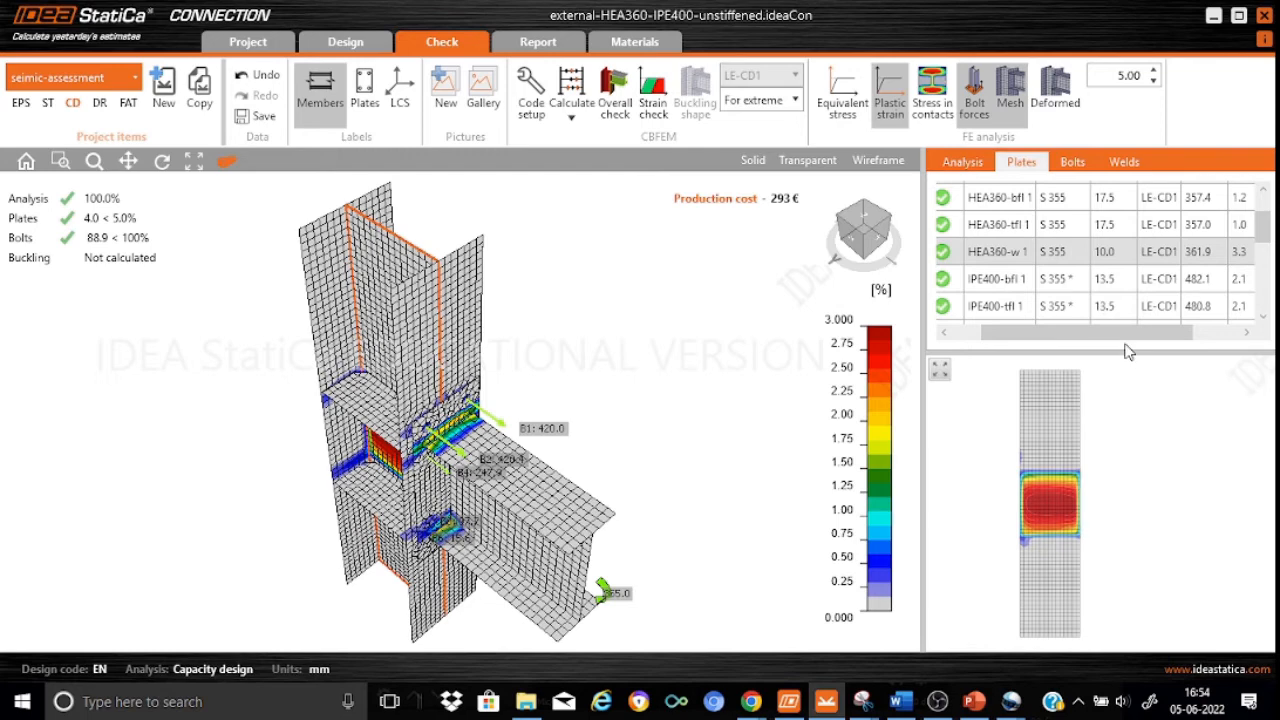
drag(1125, 341, 1157, 342)
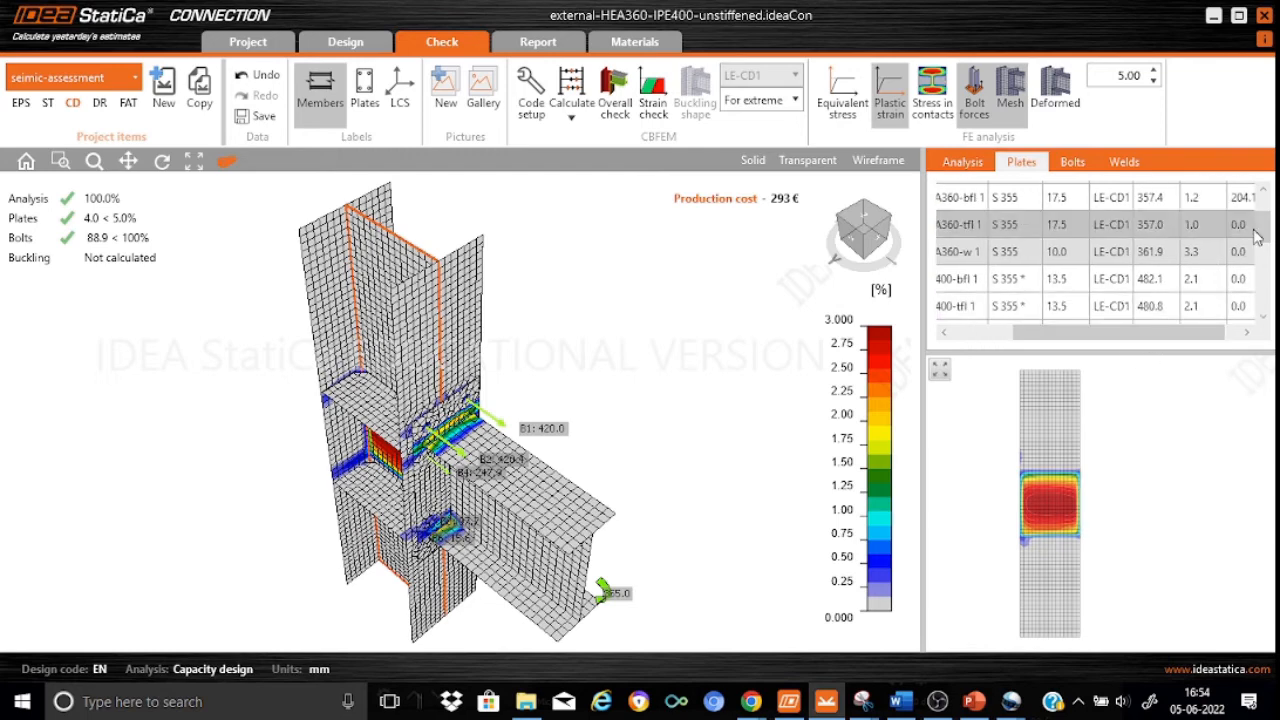
drag(1266, 229, 1267, 247)
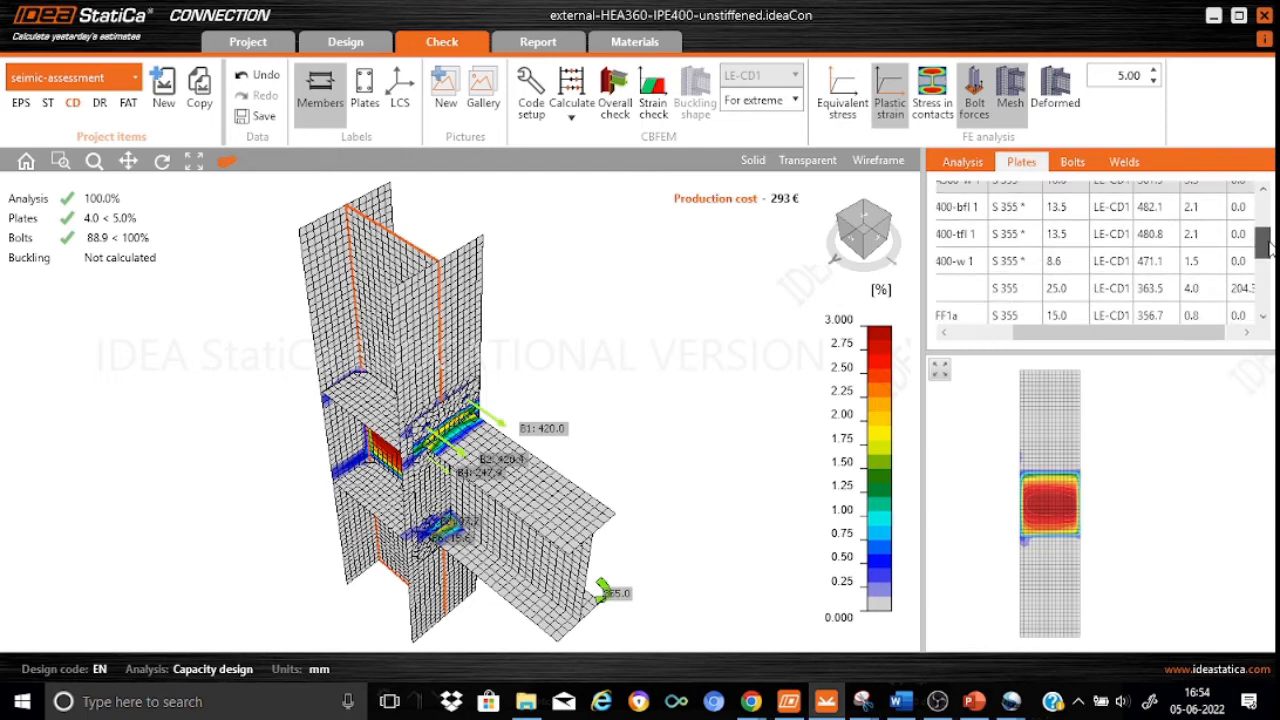
Inspect the plastic strain of end plate EP1 in the plate check table and review the strain limits in the material design data
click(1206, 294)
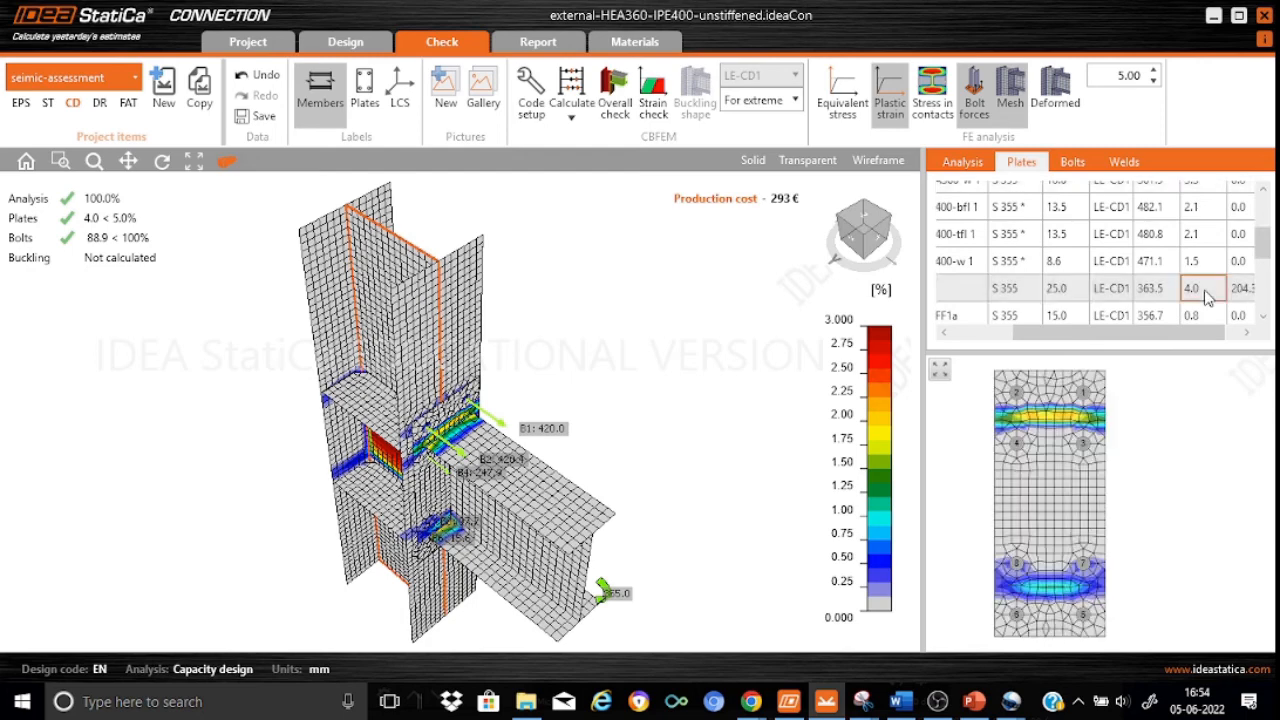
drag(1155, 343, 1093, 343)
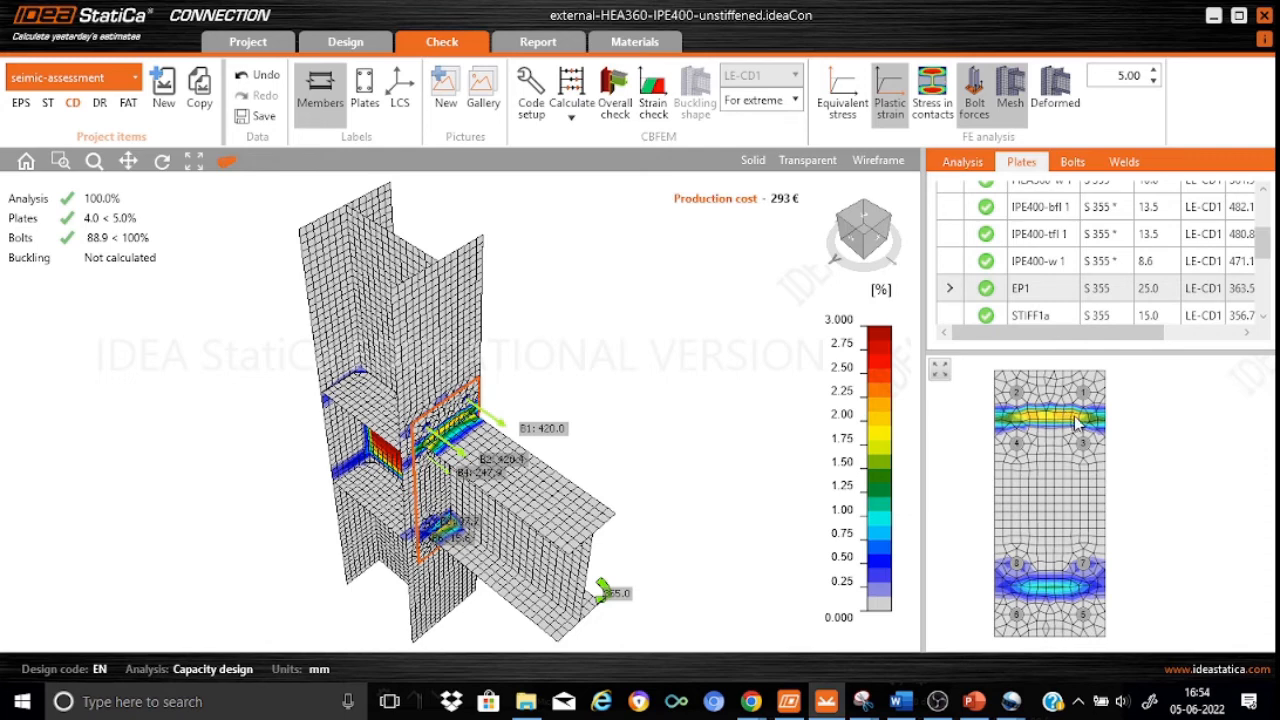
drag(1091, 334, 1149, 341)
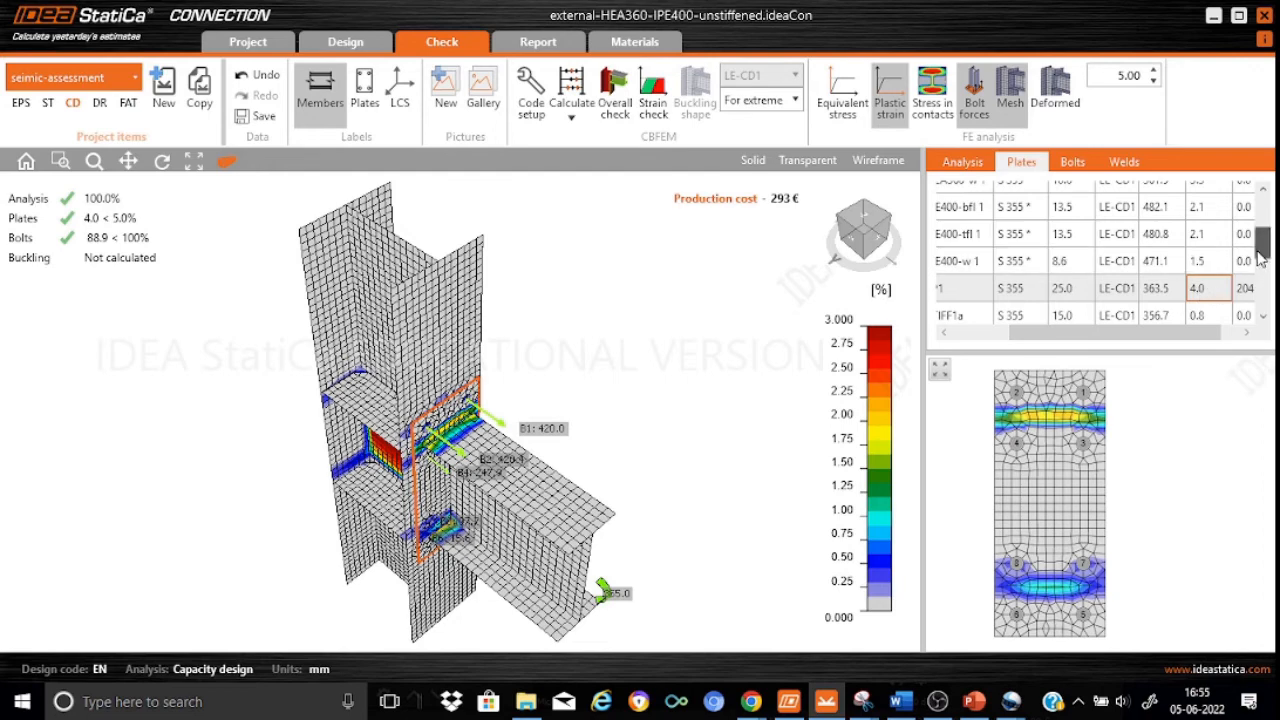
scroll(1262, 268, down, 1)
scroll(1262, 270, down, 3)
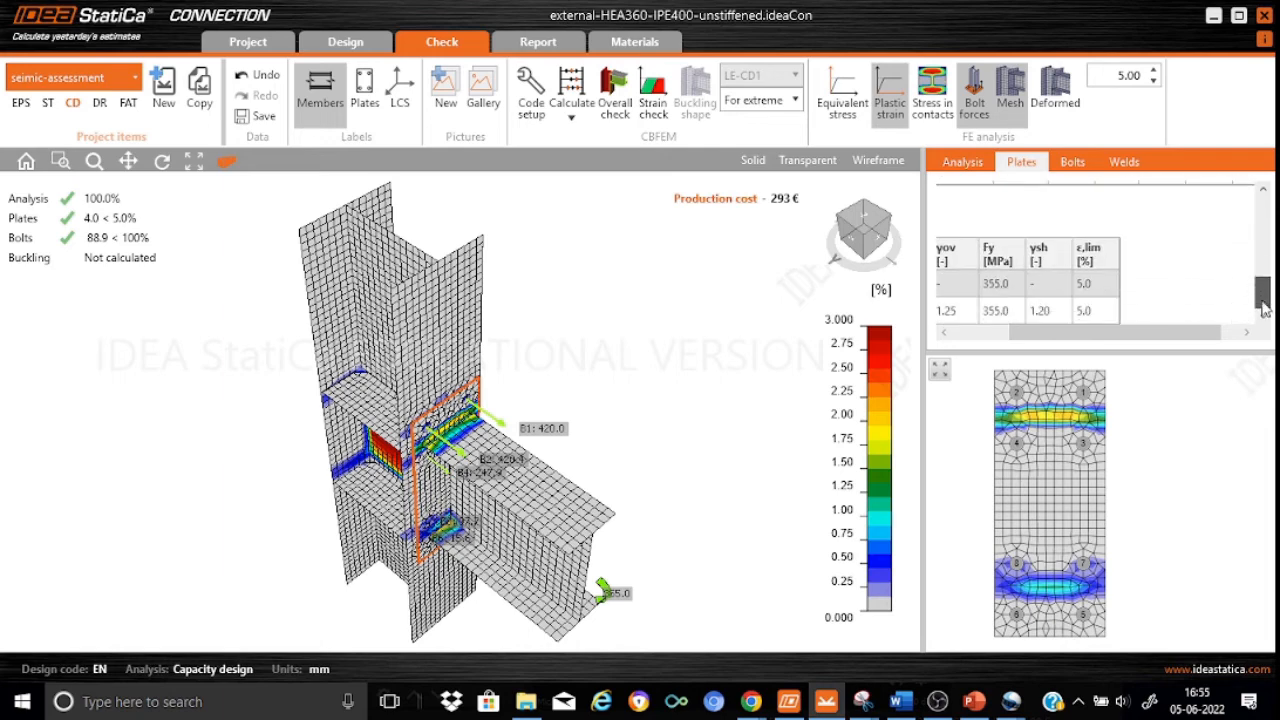
drag(1112, 332, 997, 347)
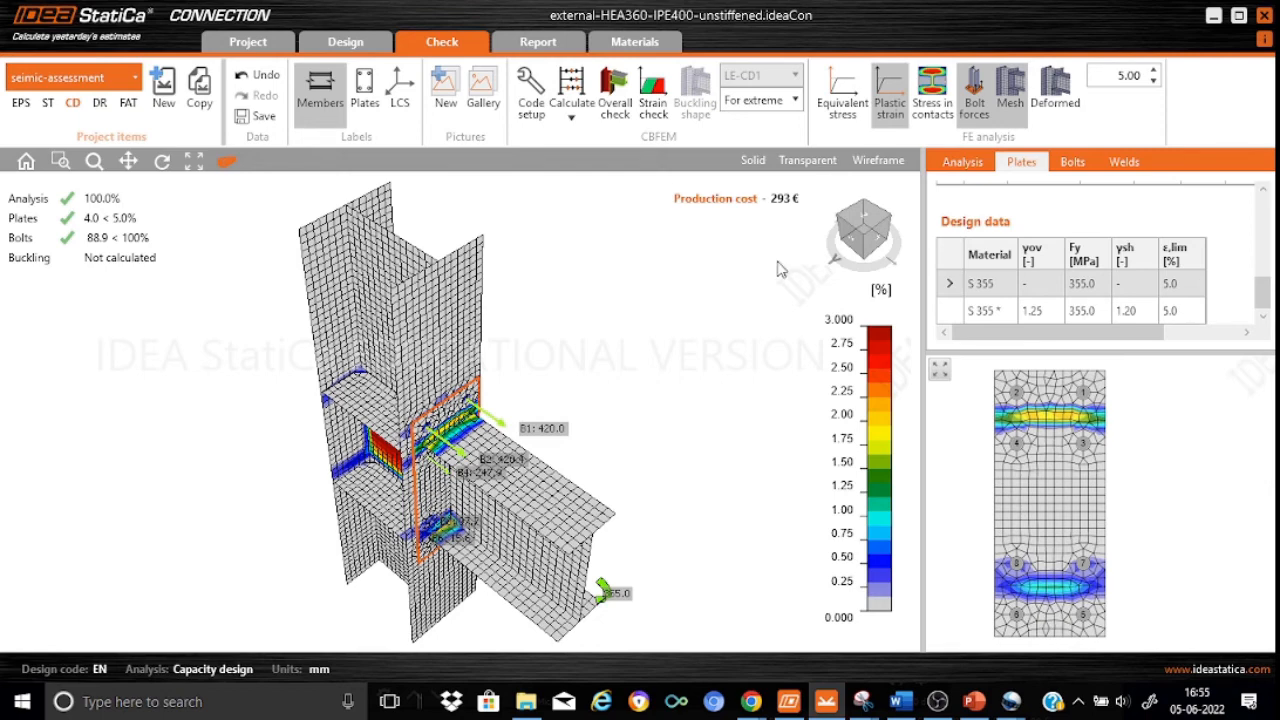
Show the connection's deformed shape with plastic strain, framed so that the whole beam end is in view
click(1064, 95)
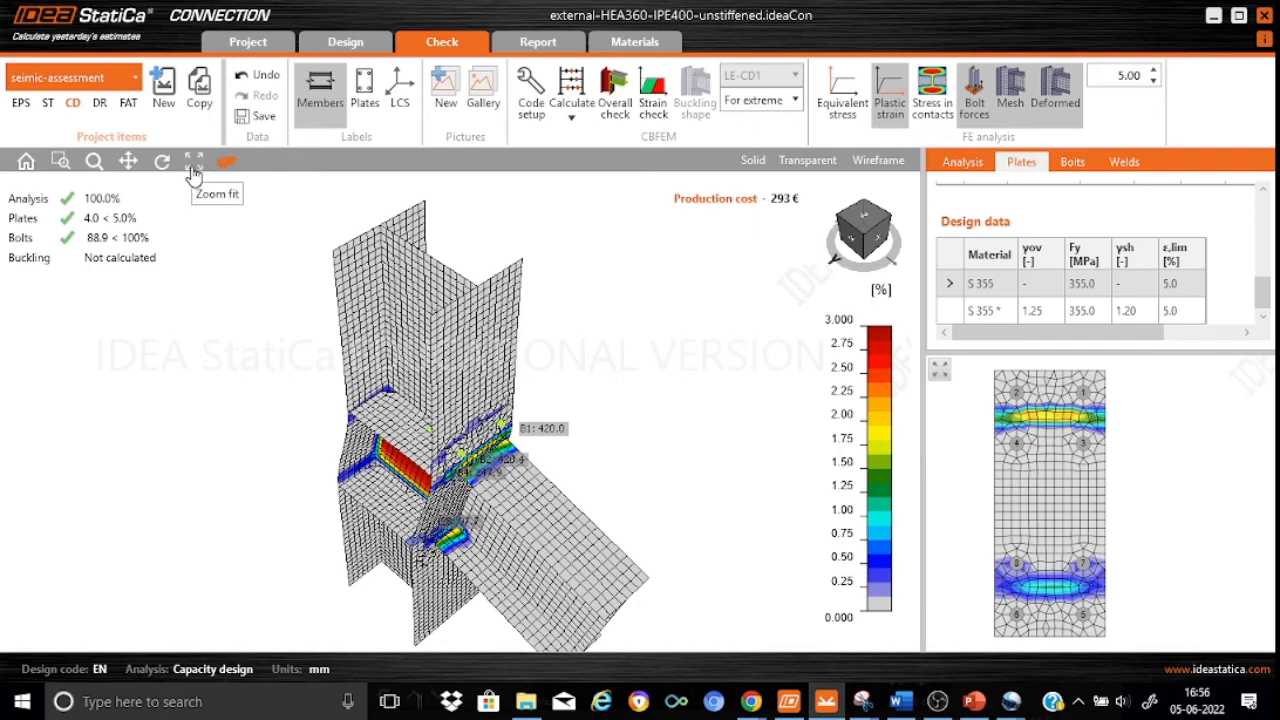
click(129, 162)
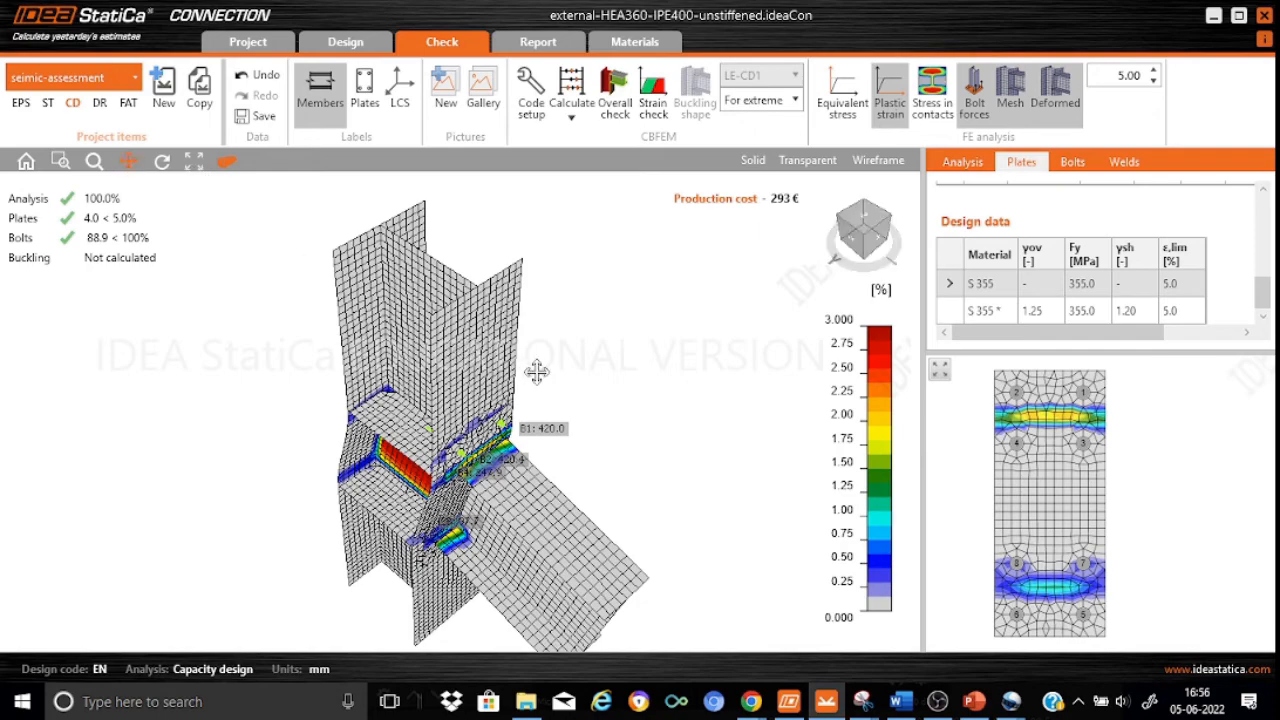
drag(537, 372, 543, 306)
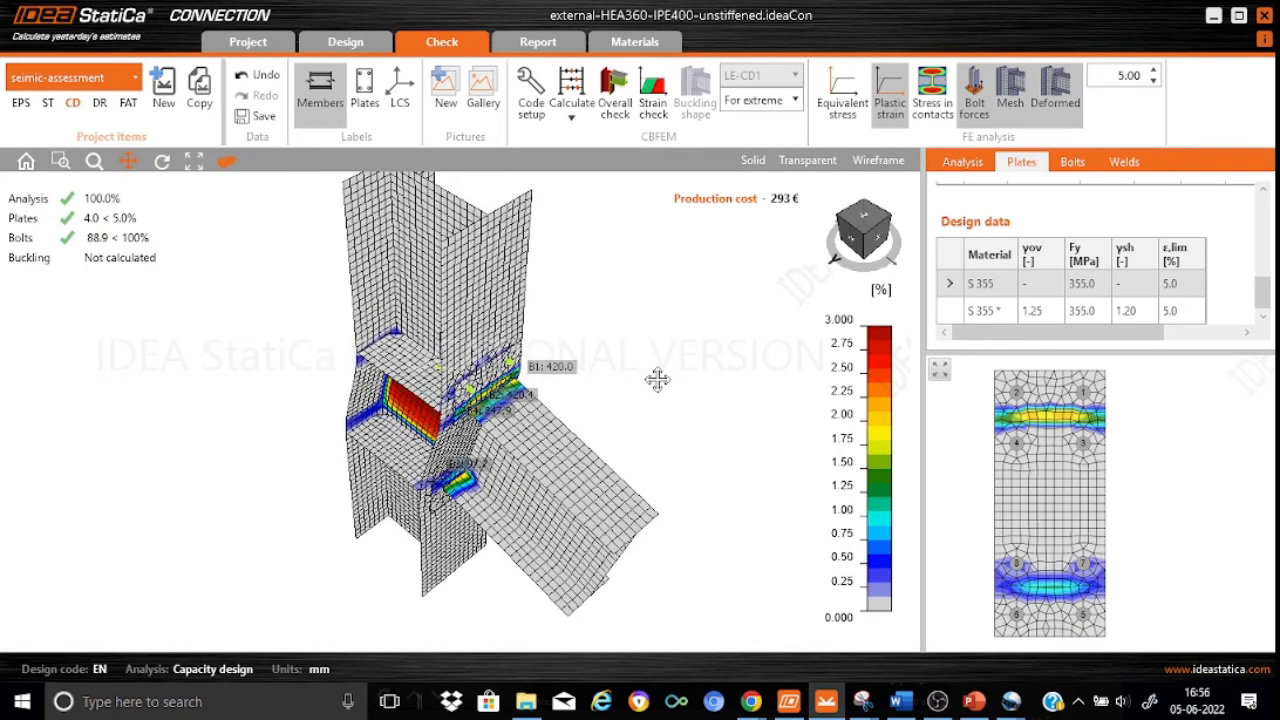
drag(657, 380, 634, 349)
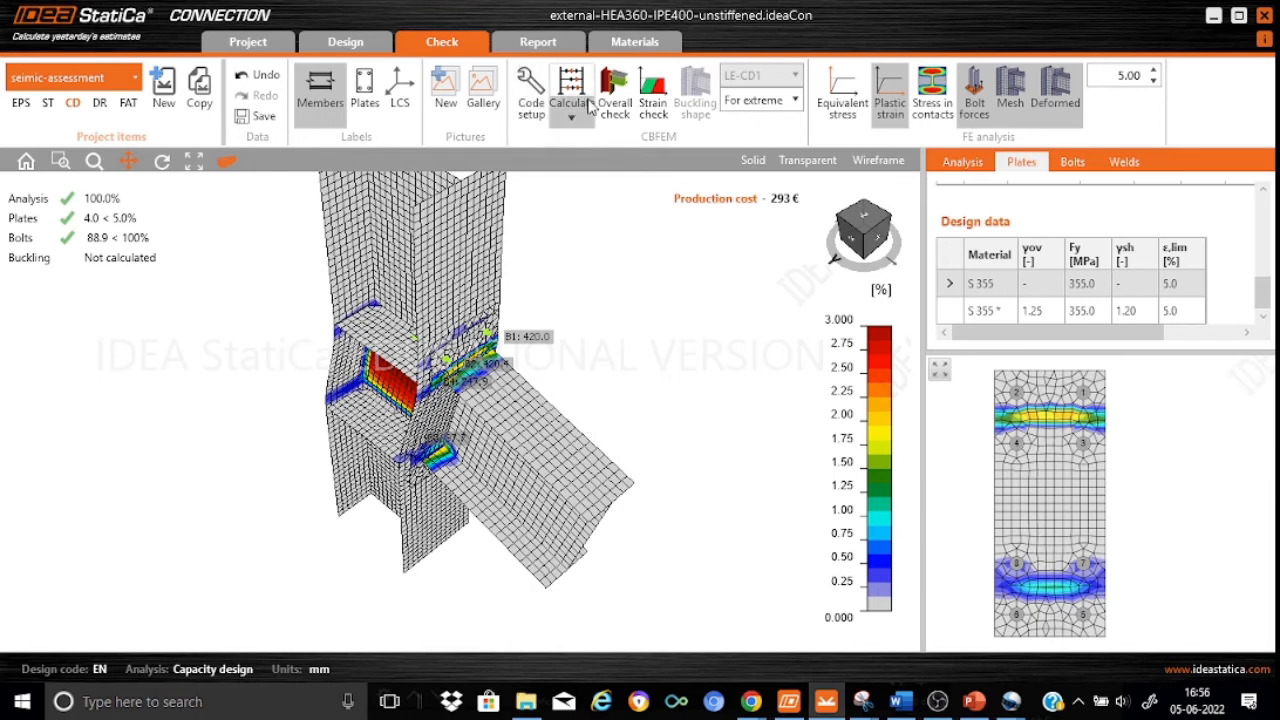
Open the detailed report of the seismic assessment and review its load effects, check summary, plate results and material design data
click(554, 45)
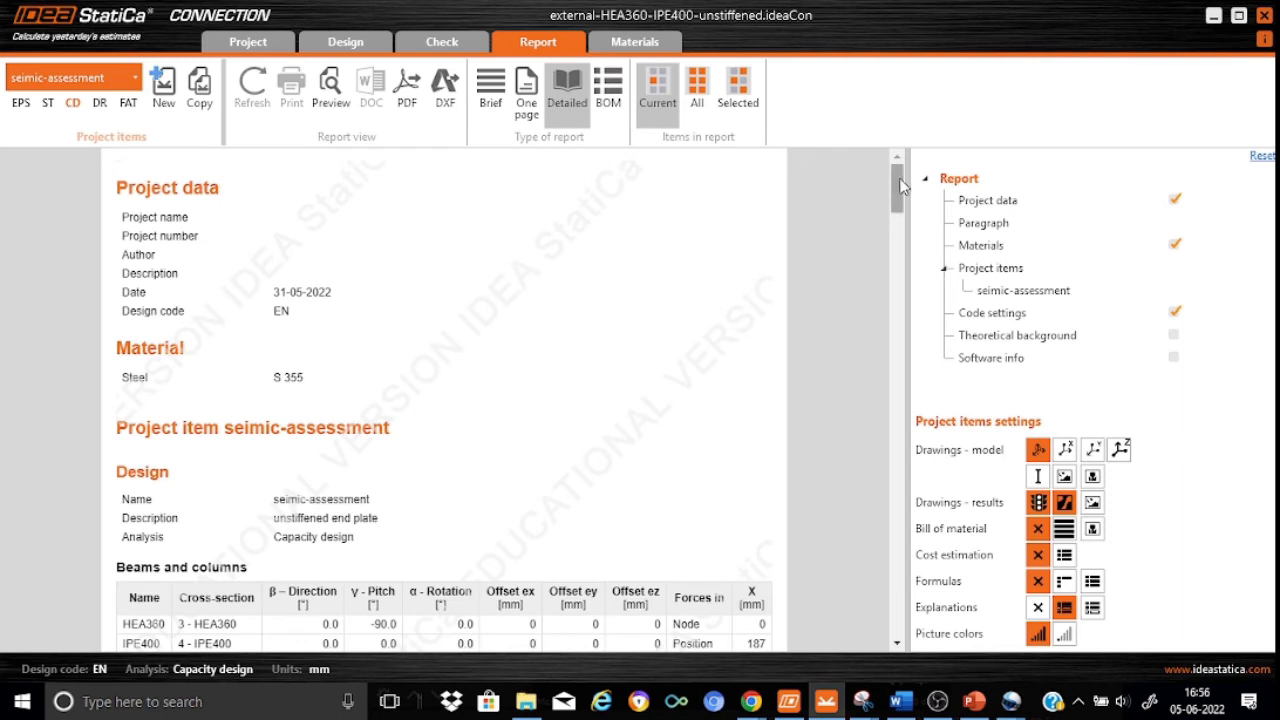
drag(900, 185, 906, 290)
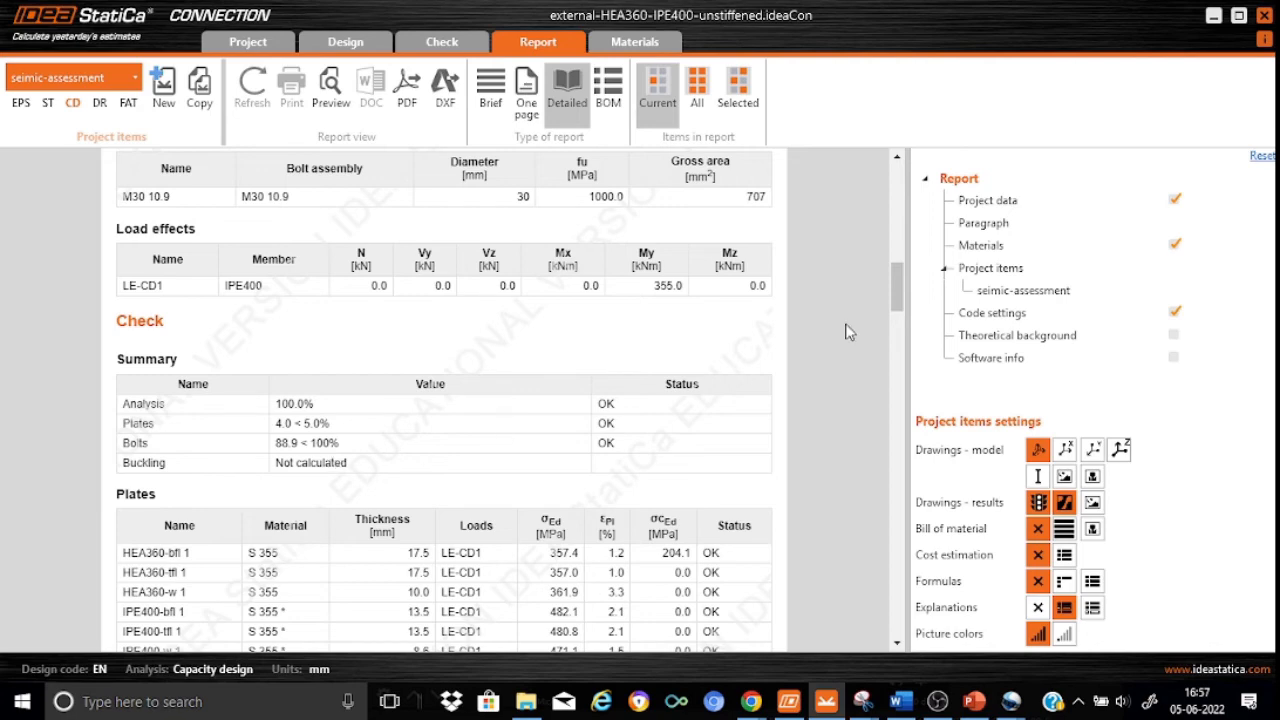
drag(895, 288, 899, 319)
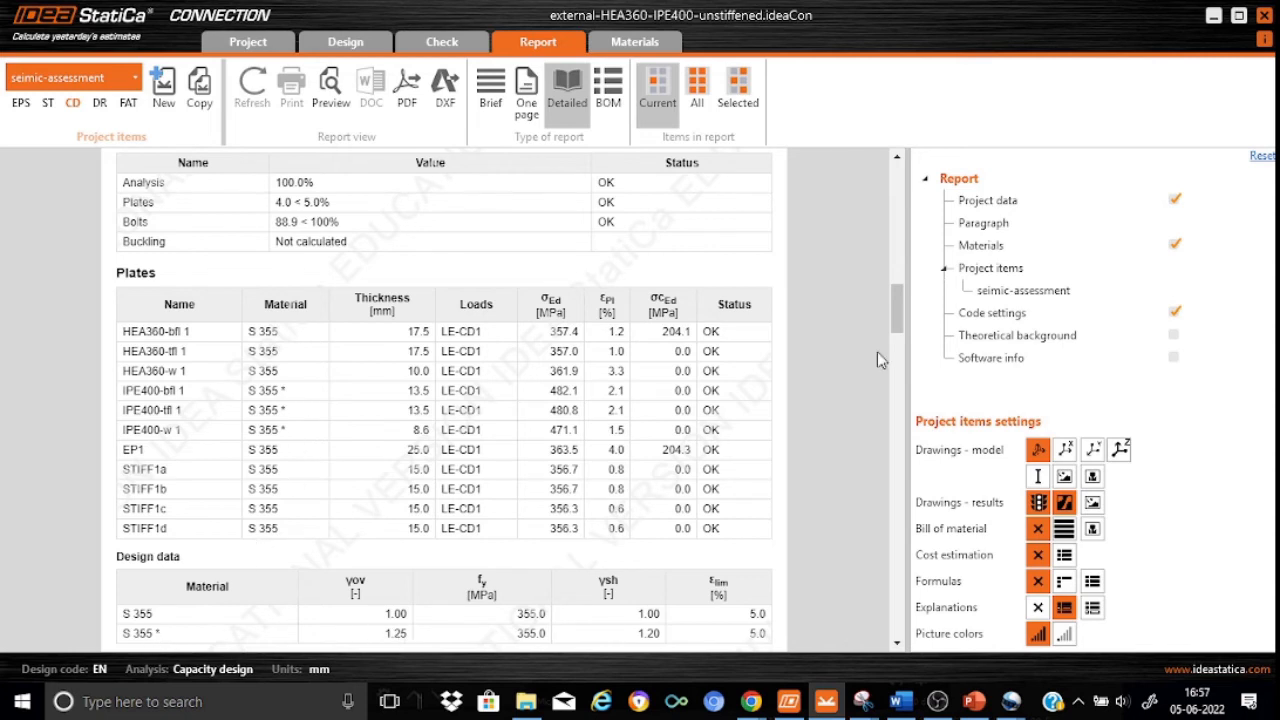
drag(895, 306, 895, 320)
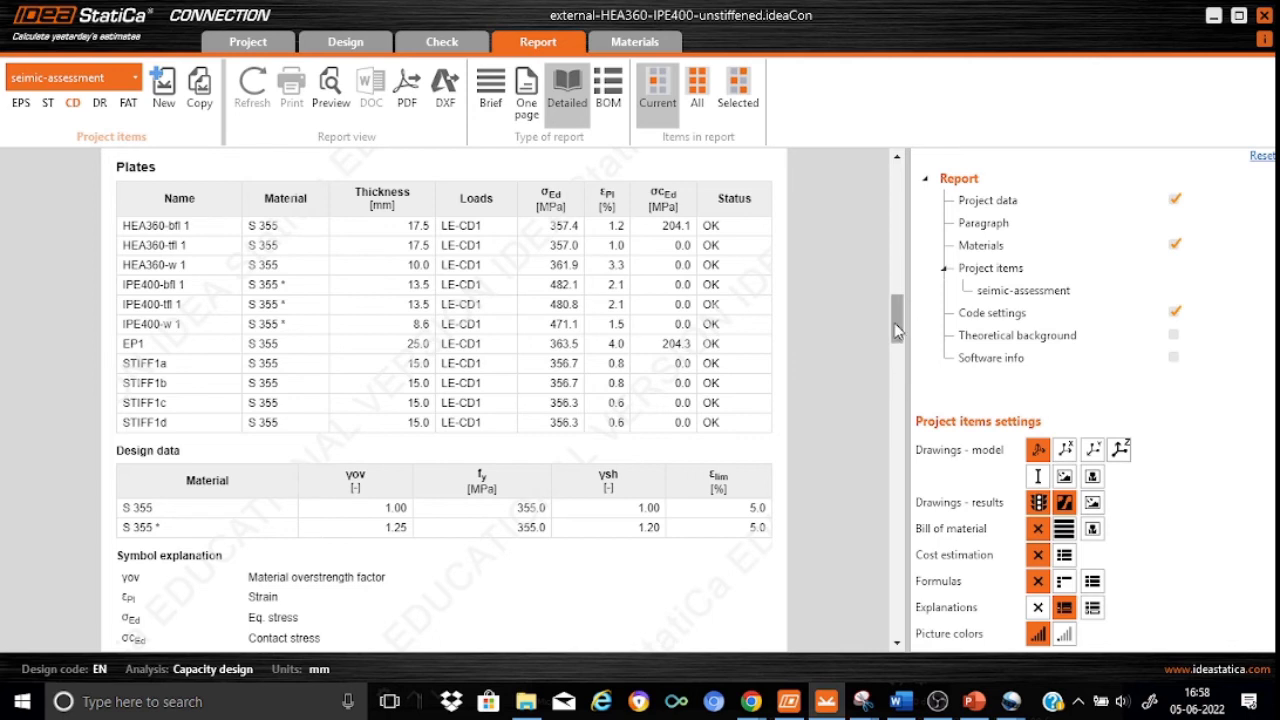
drag(897, 330, 897, 290)
scroll(896, 287, up, 3)
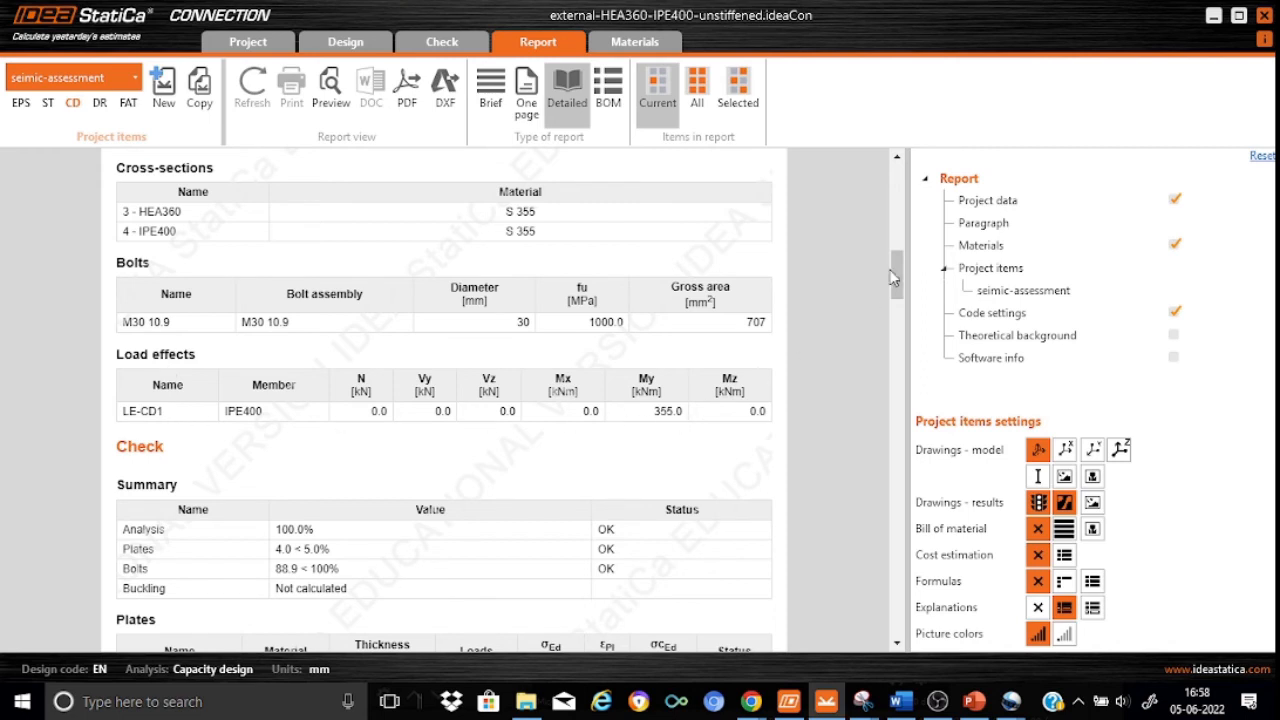
drag(898, 268, 898, 275)
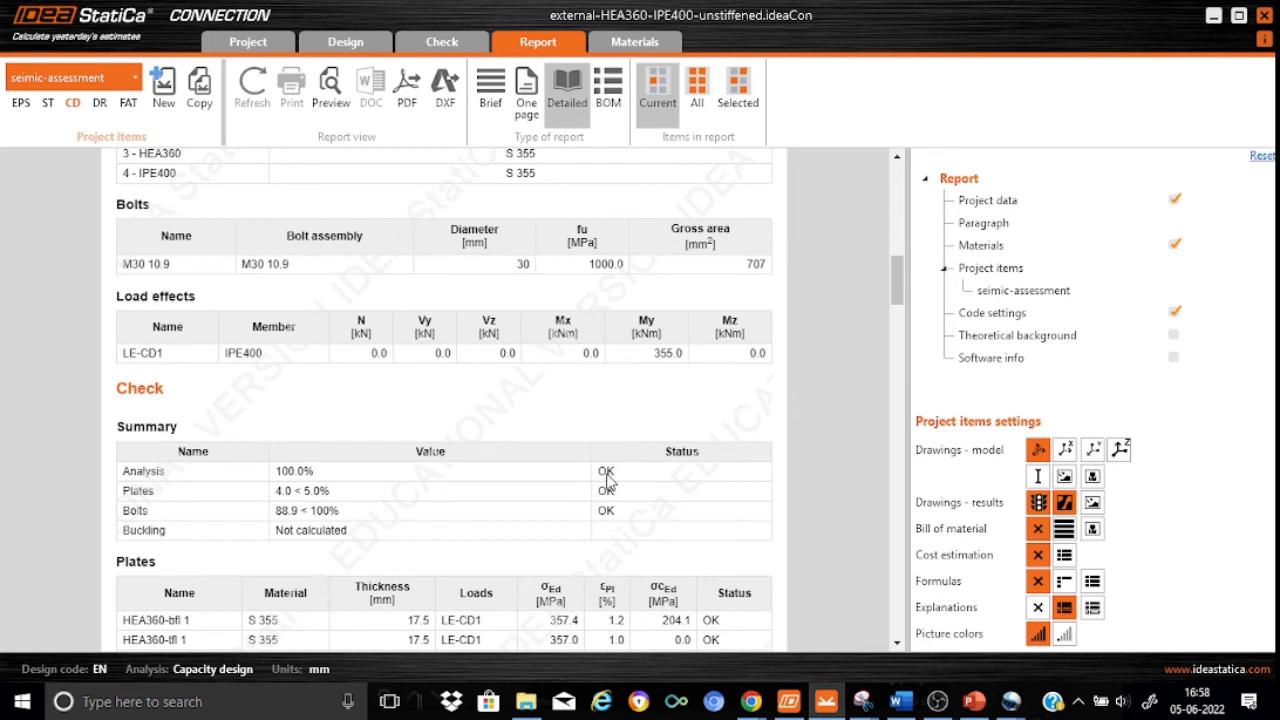